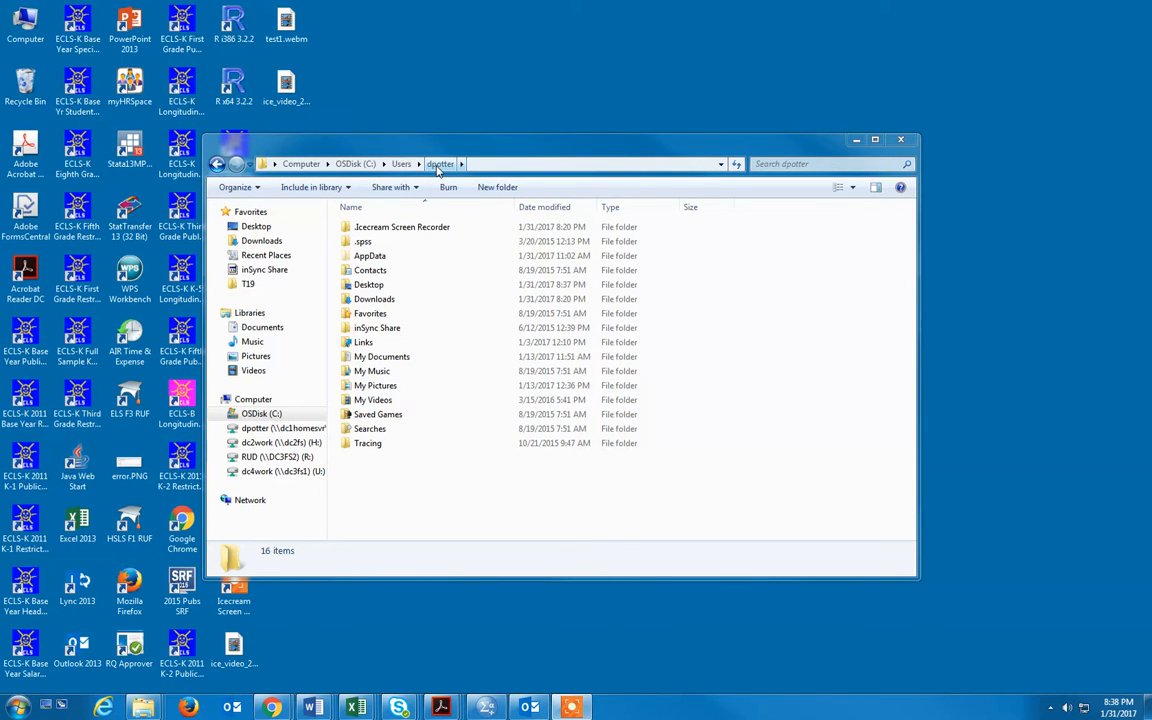
Create a new folder named 'SPSS Examples' in the home folder and open it.
click(498, 188)
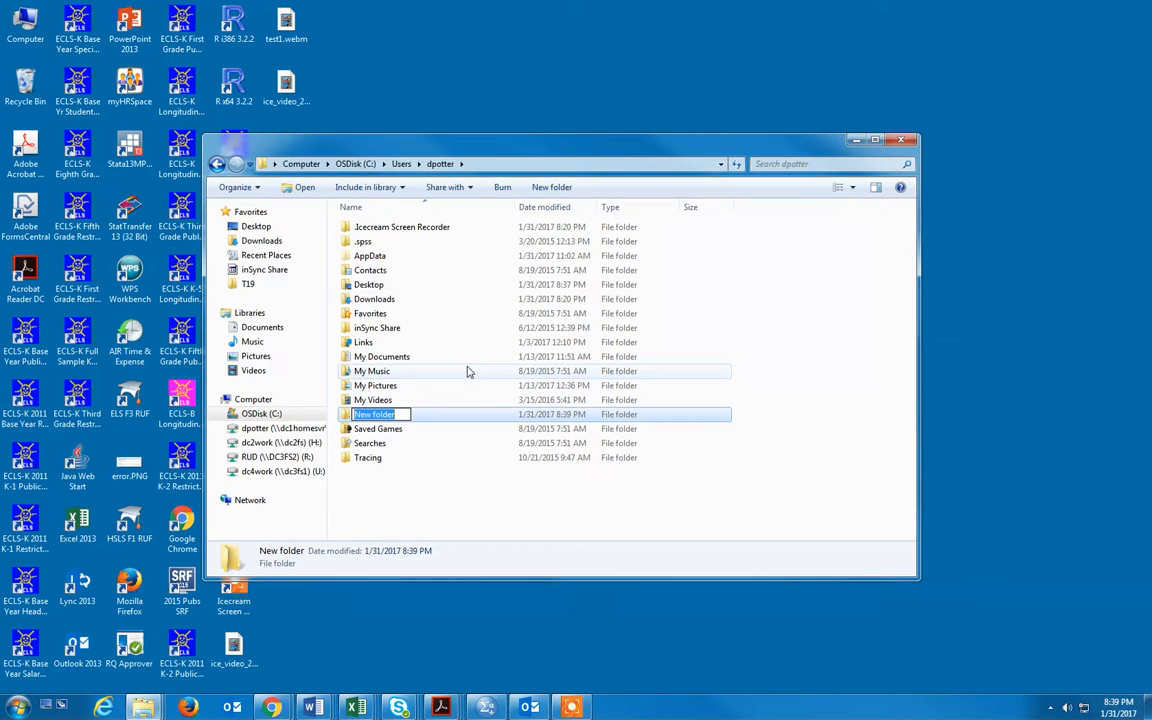
text(SPS)
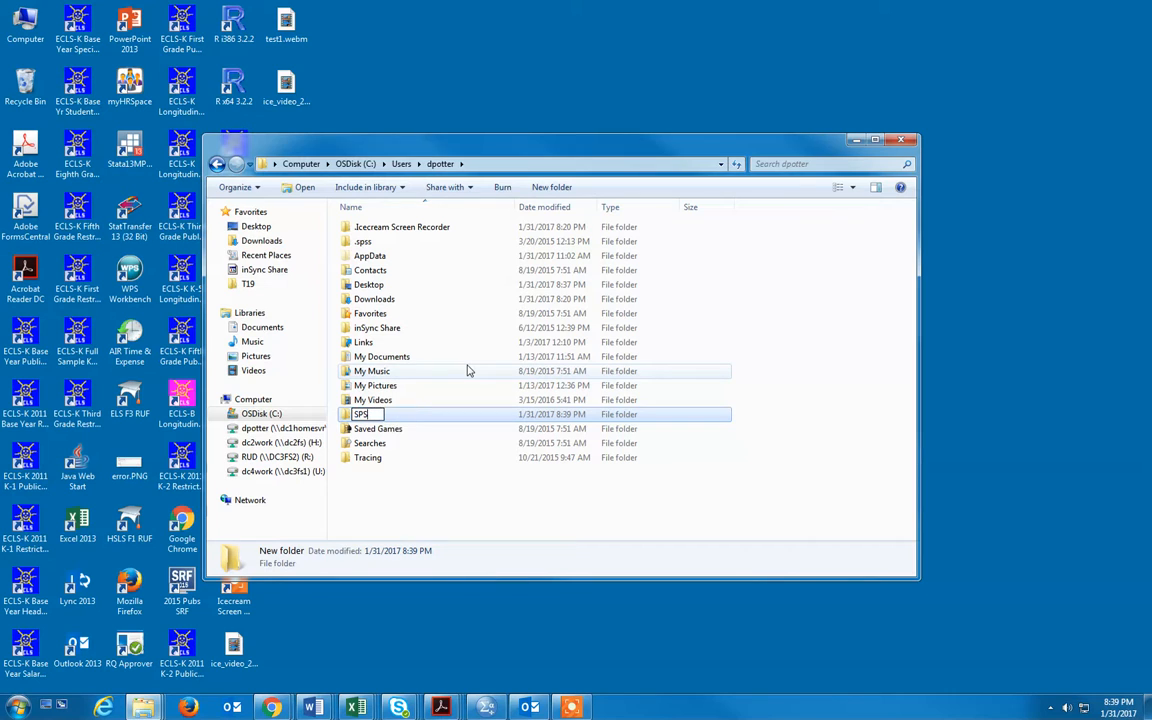
text(S Examples)
key(Return)
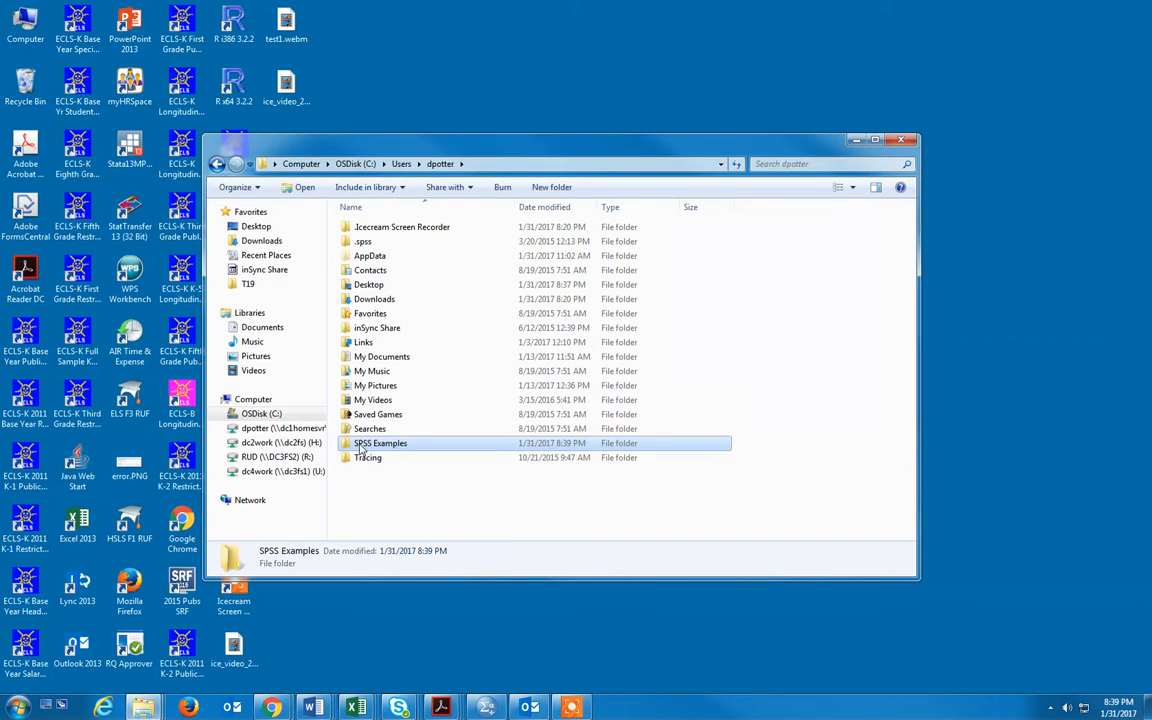
double_click(362, 449)
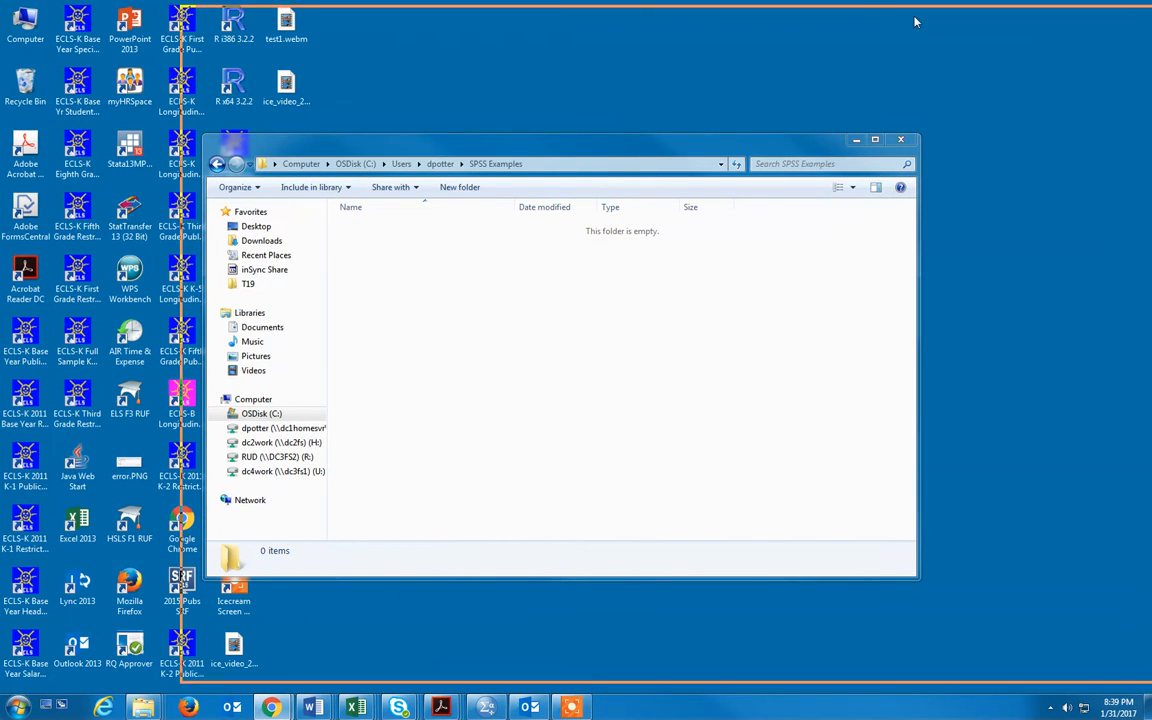
Go to the GWU Blackboard sign-in page in Chrome and enter the account username and password.
key(alt+Tab)
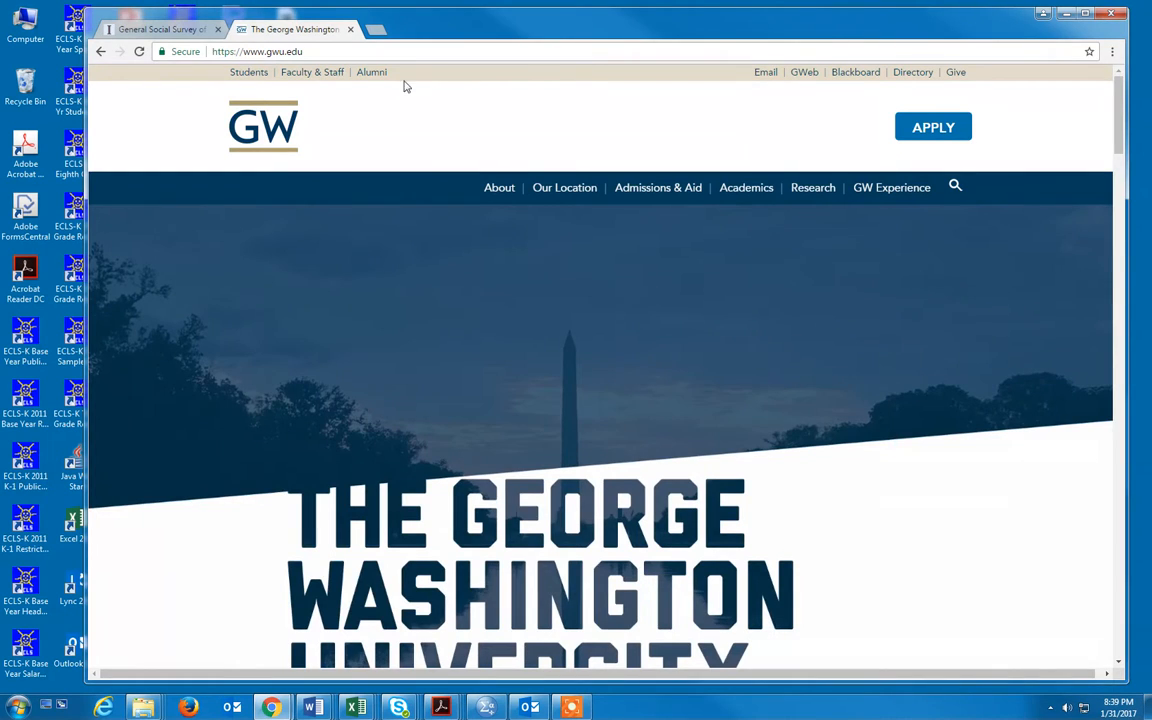
click(855, 72)
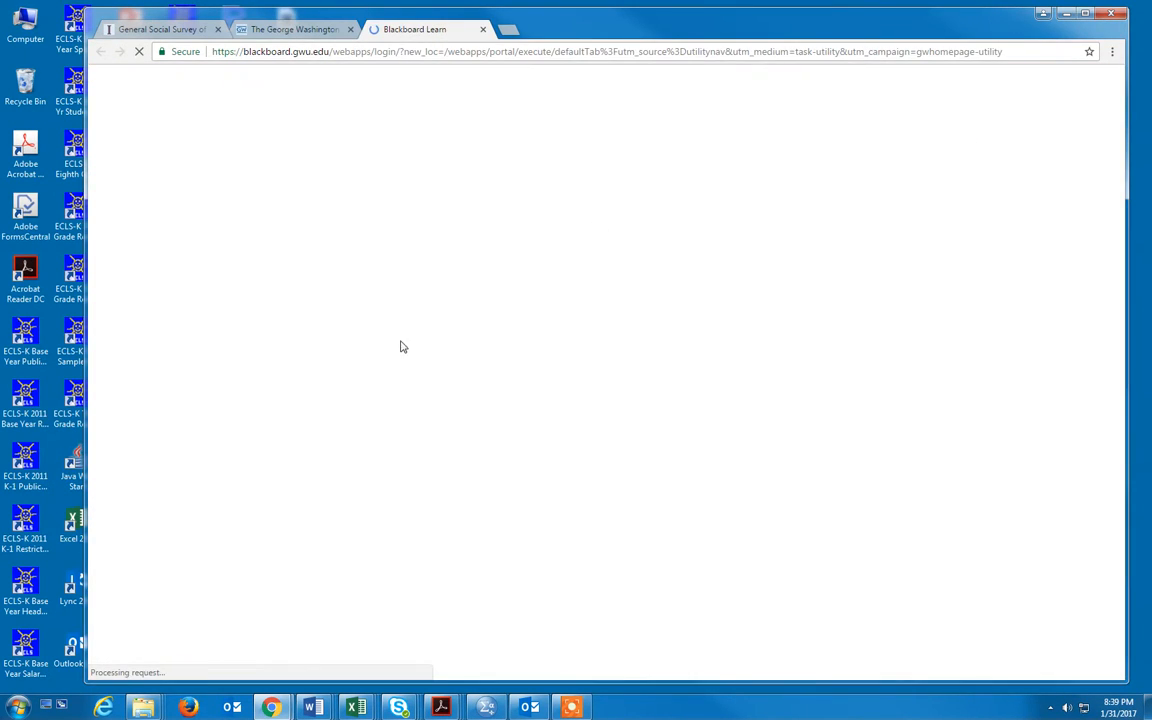
click(306, 266)
text(djp3r)
key(Tab)
text(••••••••••)
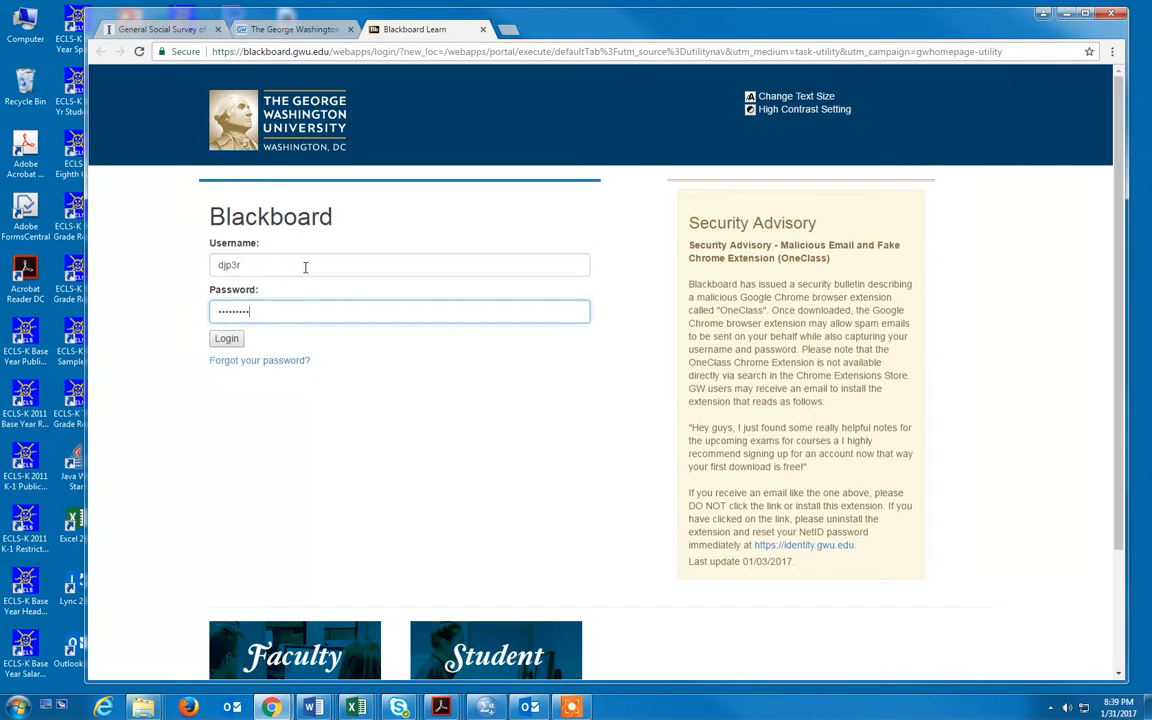
key(Return)
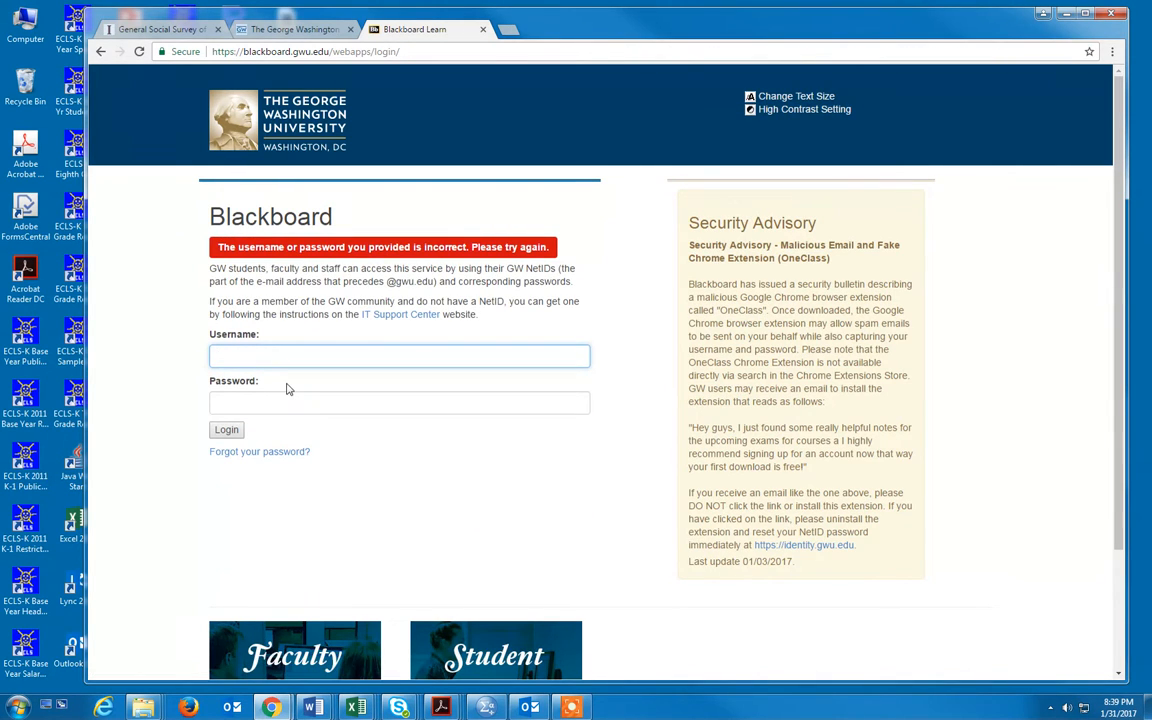
Re-enter the username and password to complete the Blackboard login.
text(djp3r)
key(Tab)
text(••••••••)
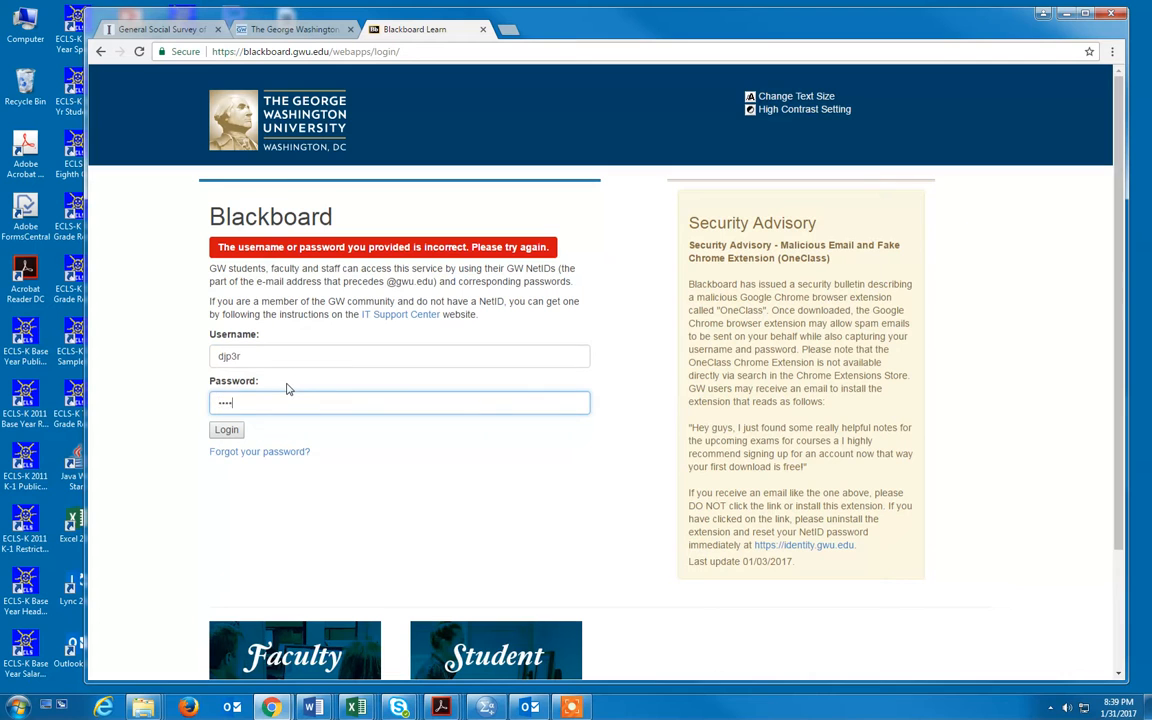
key(Return)
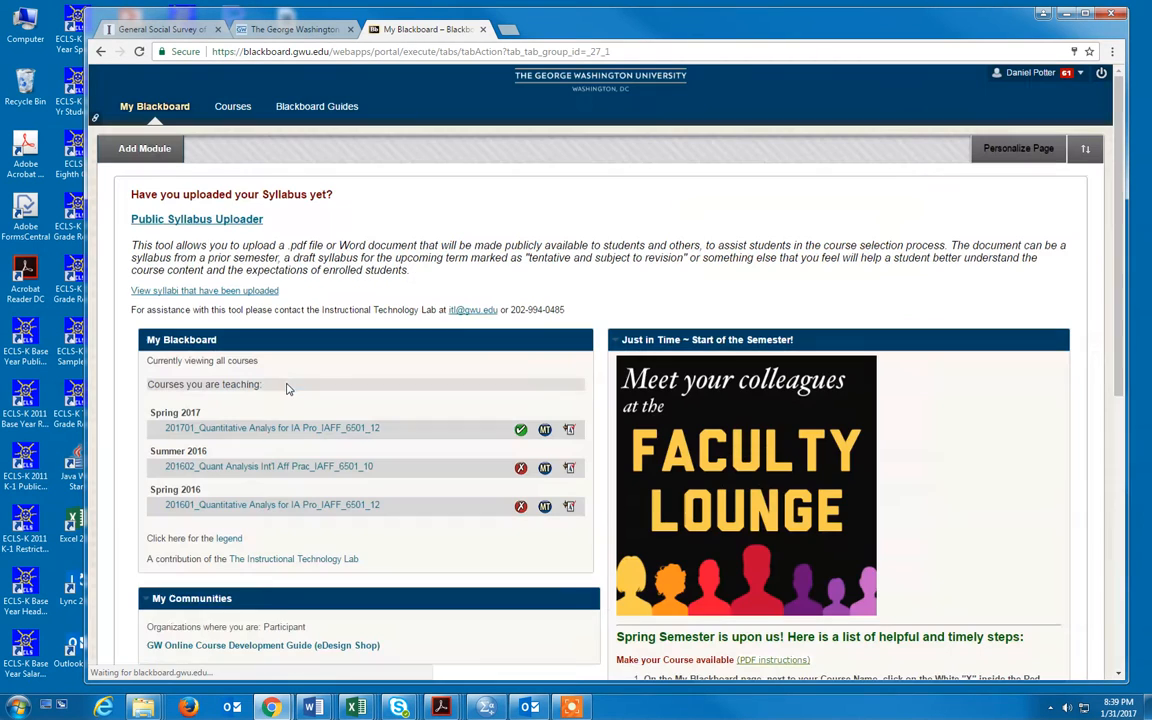
In the Spring 2017 course's Class slides and material > SPSS Bootcamp, download the GSS Russia 1992 Raw data.
click(310, 428)
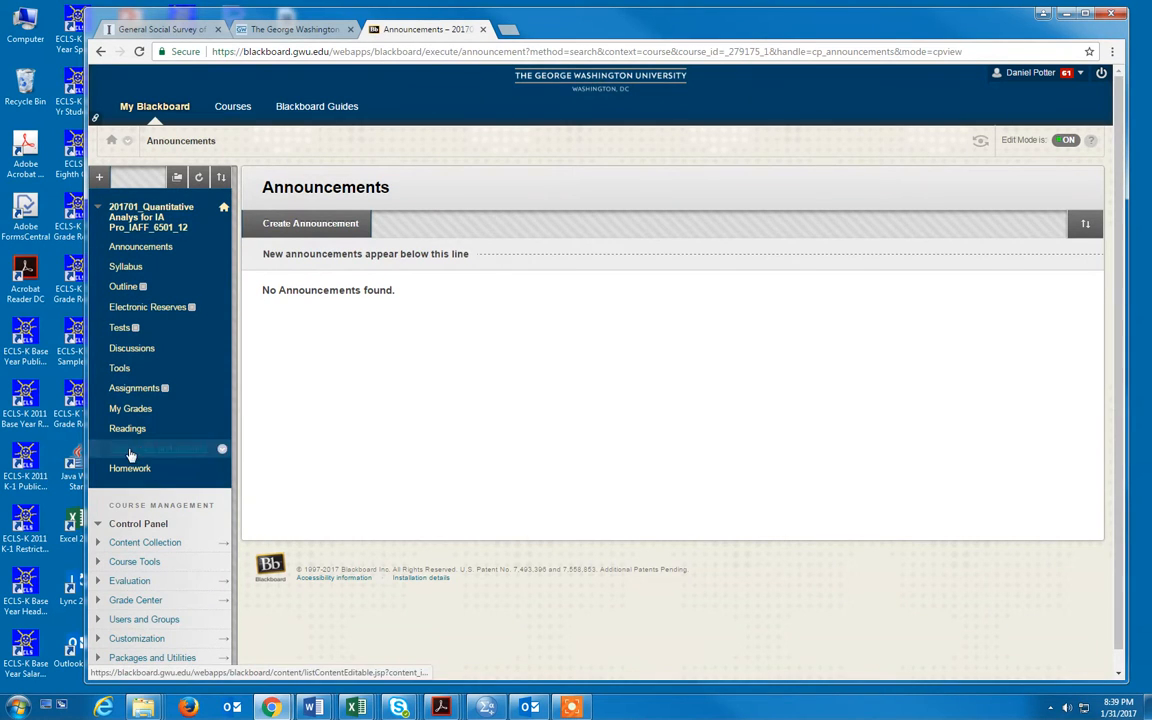
click(130, 451)
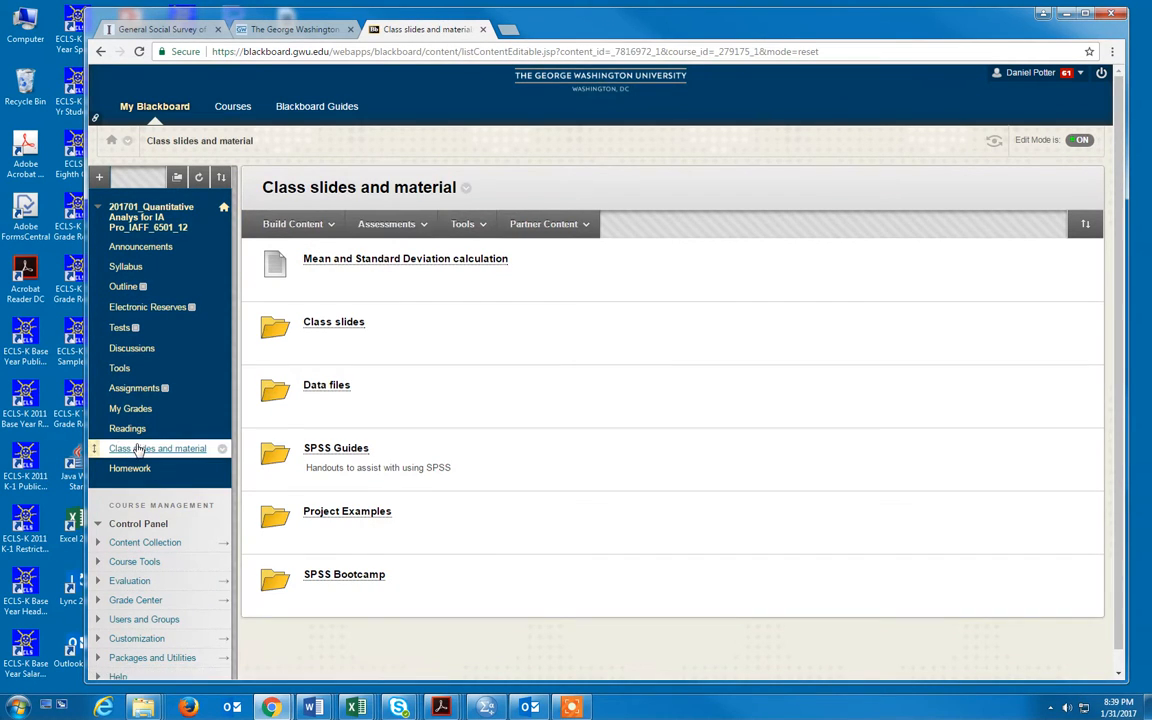
click(353, 578)
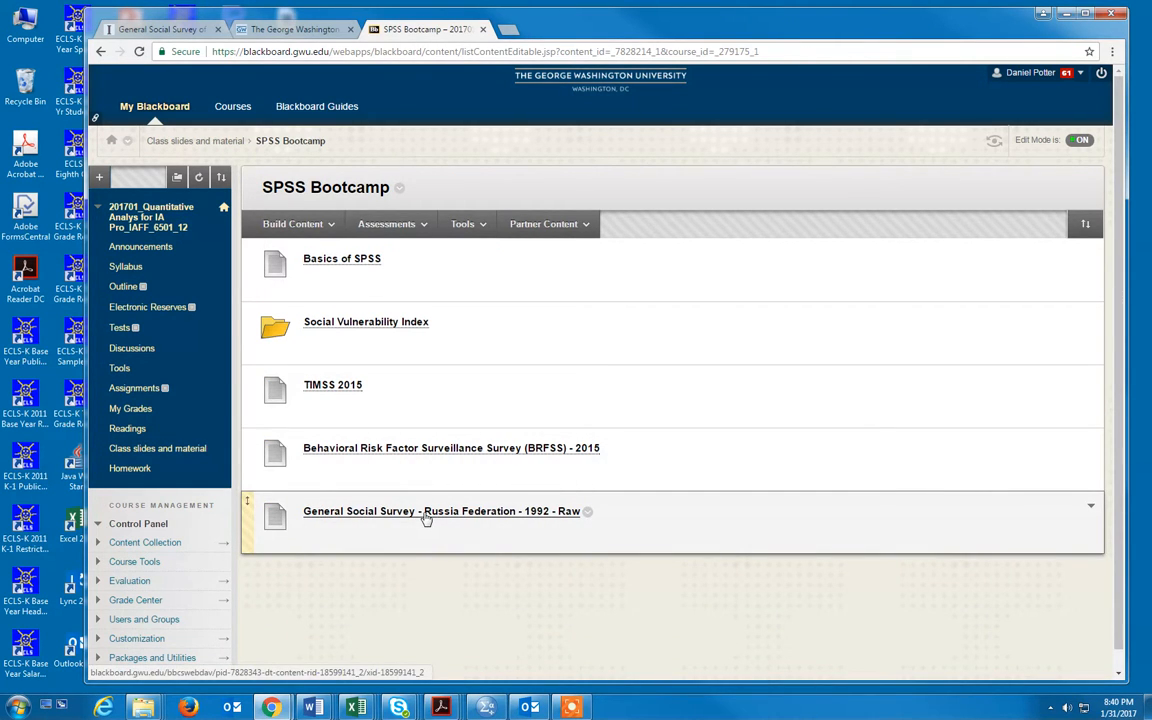
click(588, 512)
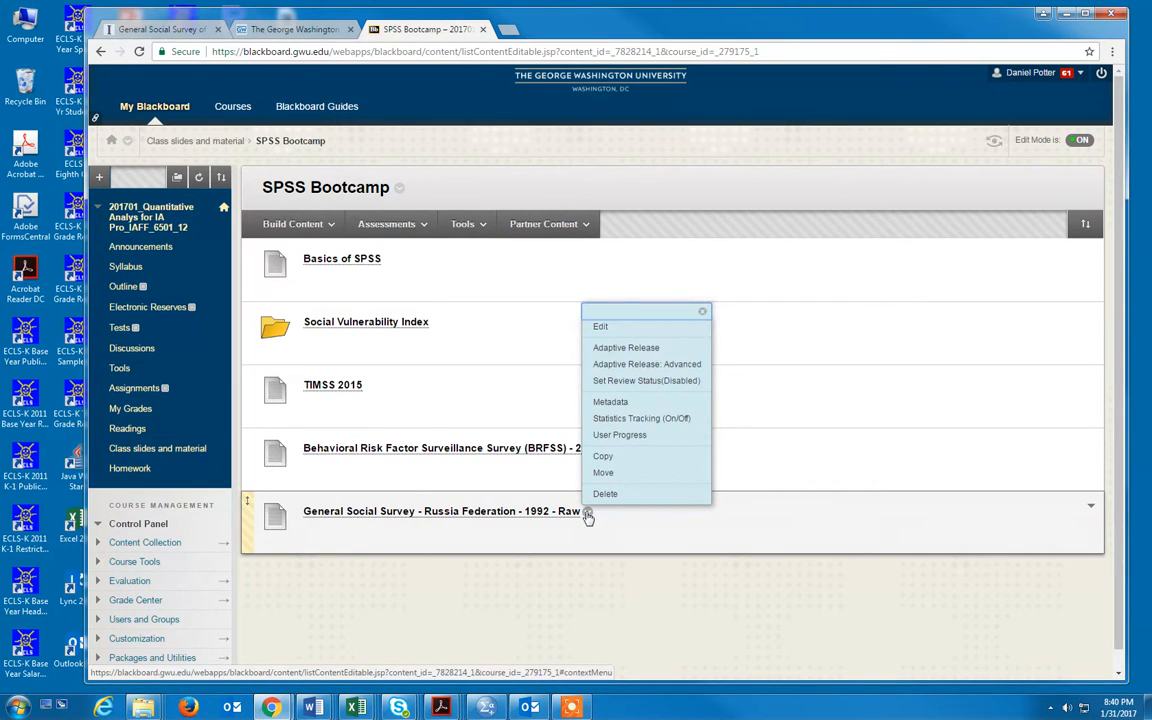
click(432, 515)
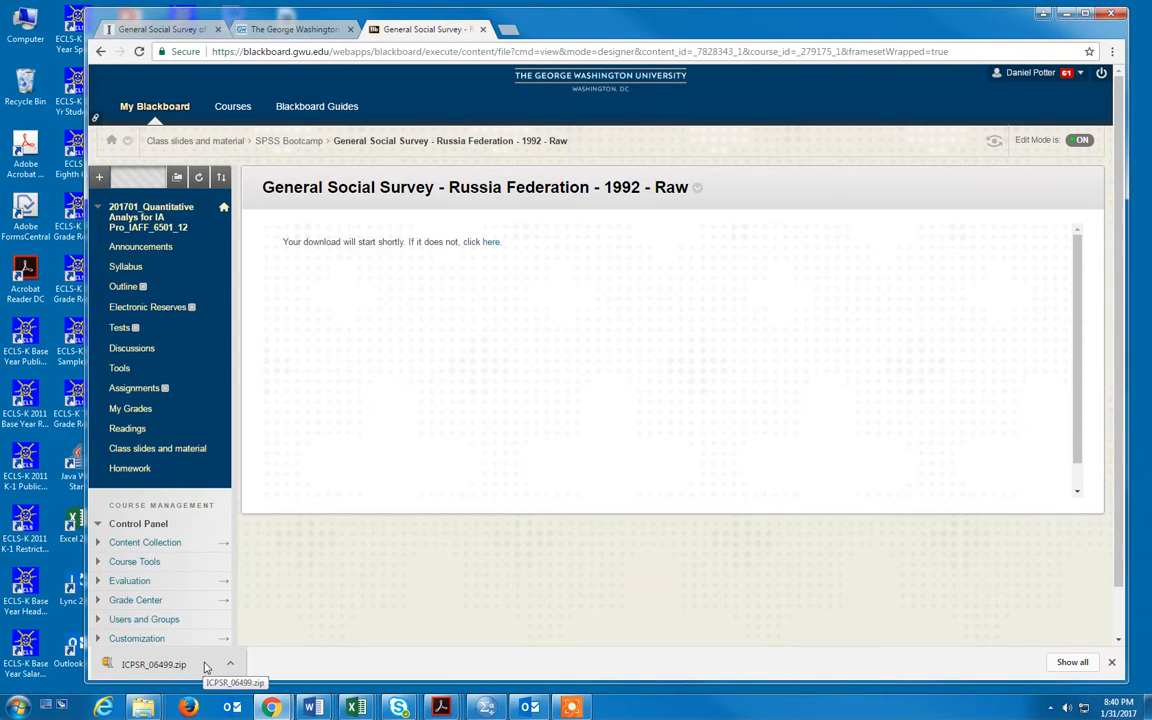
Open ICPSR_06499.zip in WinZip, and open a new Explorer window placed at the upper left.
click(232, 665)
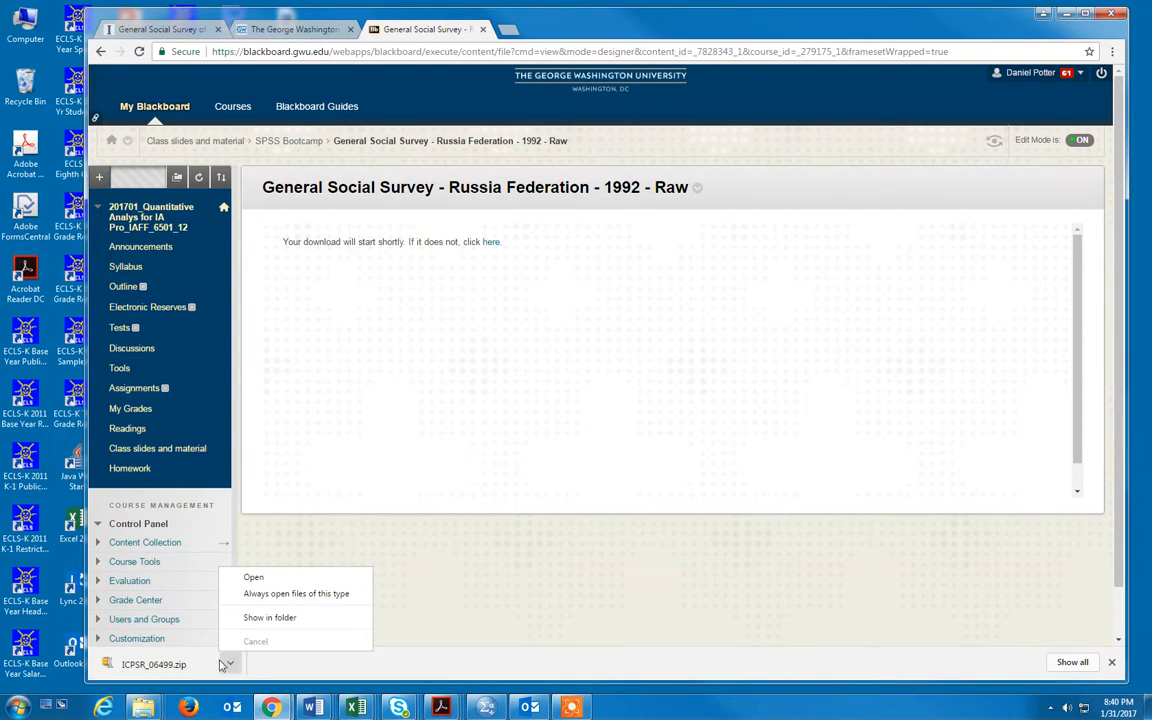
click(163, 664)
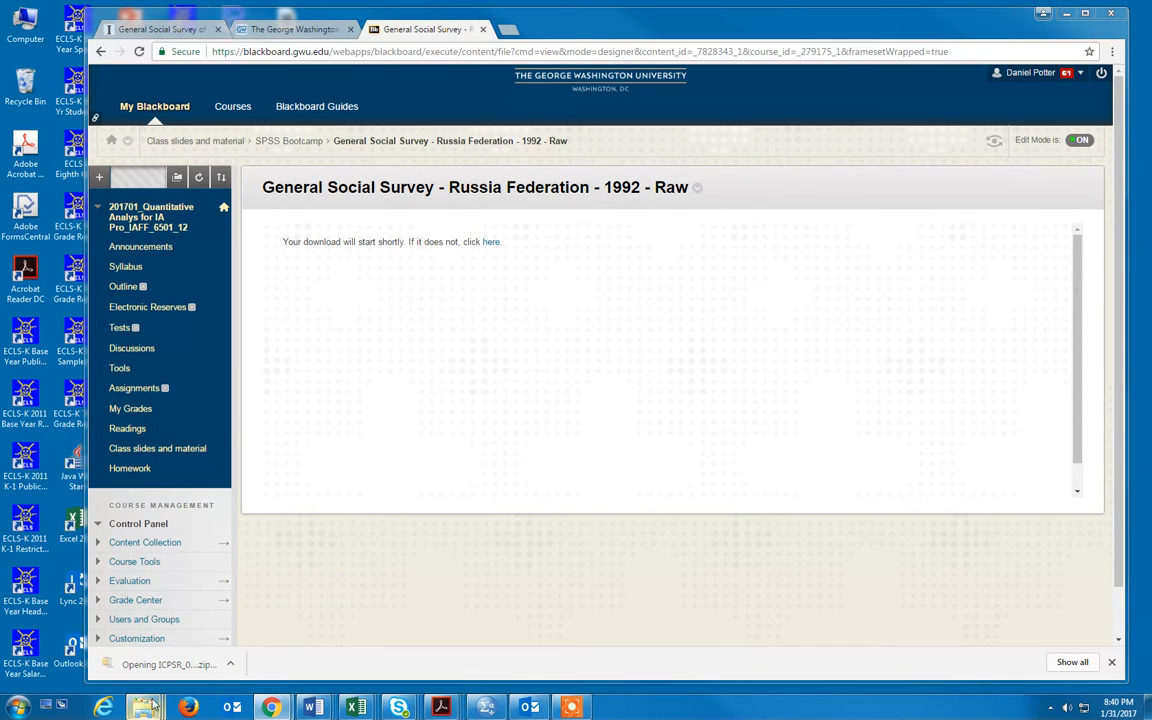
mouse_move(146, 710)
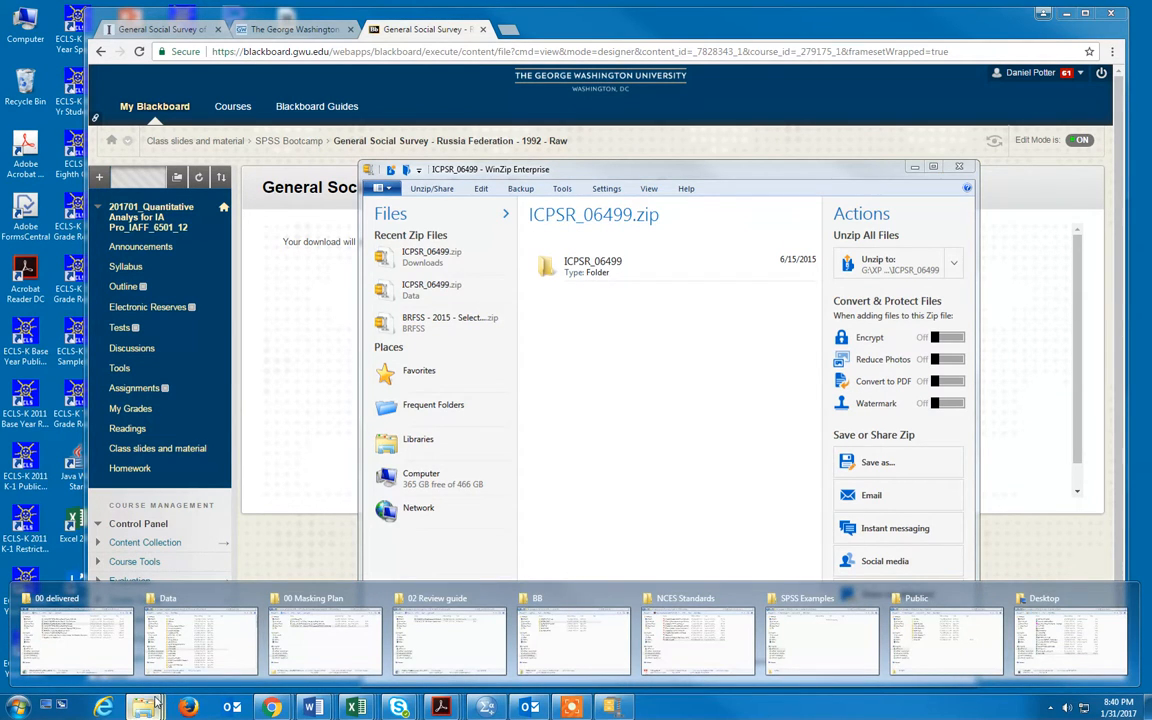
right_click(141, 707)
click(115, 639)
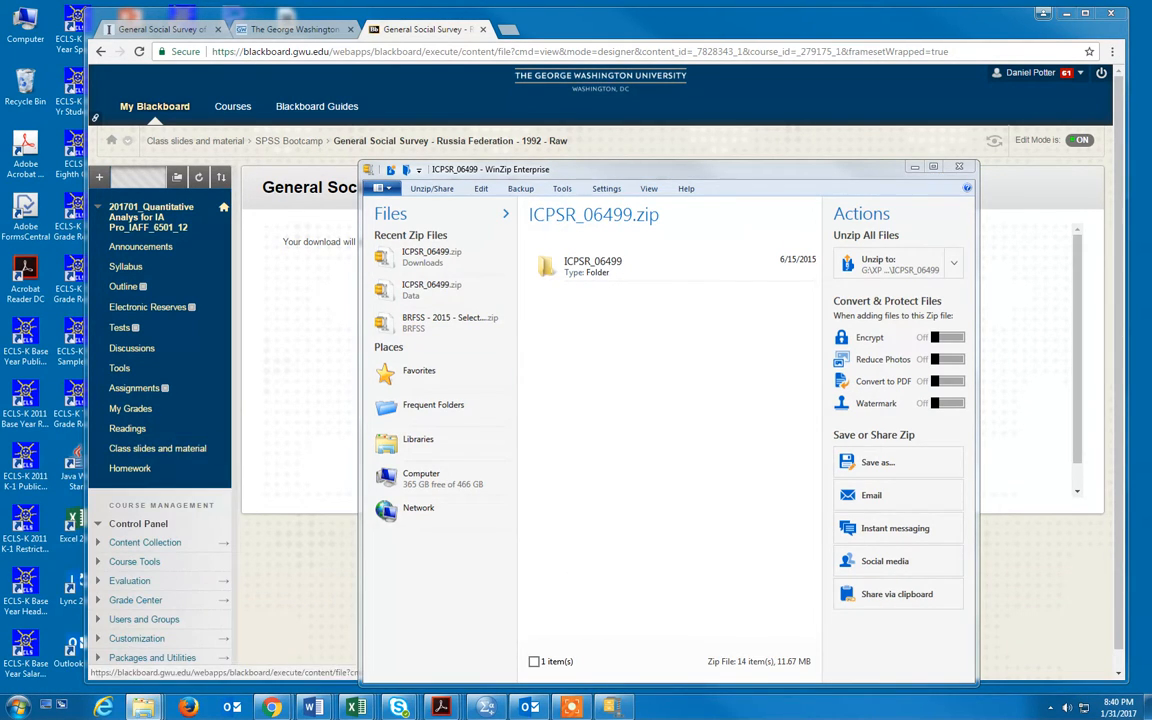
drag(1000, 90, 510, 75)
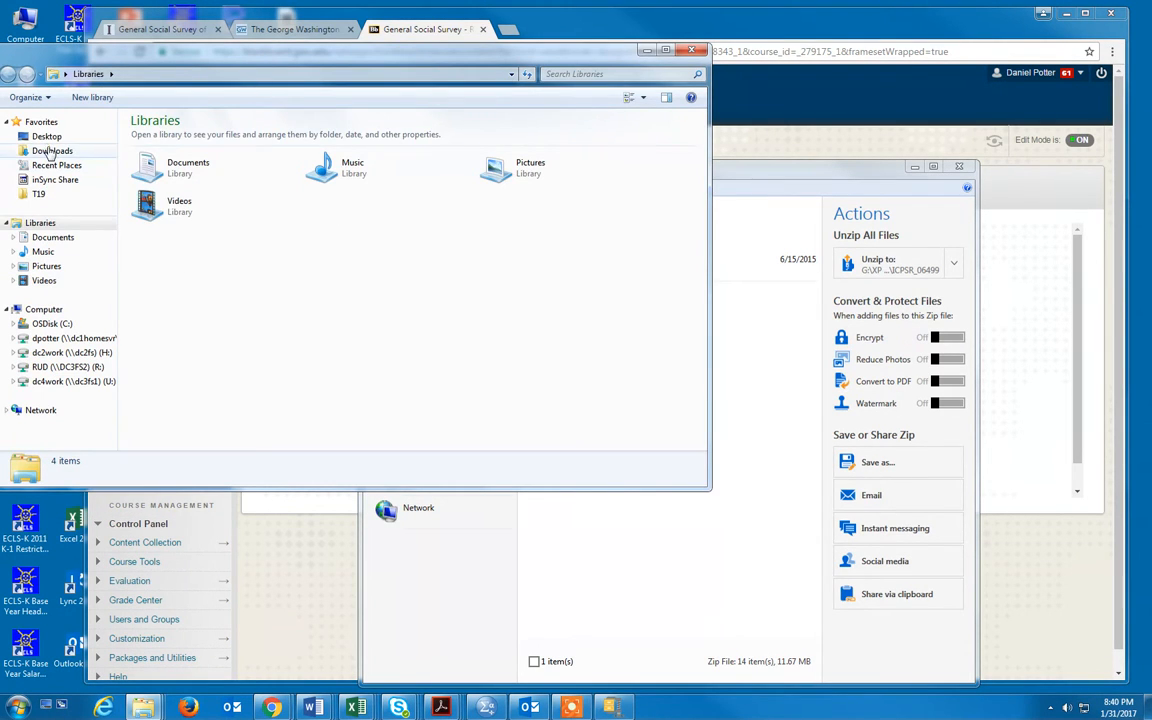
Move ICPSR_06499.zip from Downloads into the SPSS Examples folder and minimize Downloads.
click(50, 151)
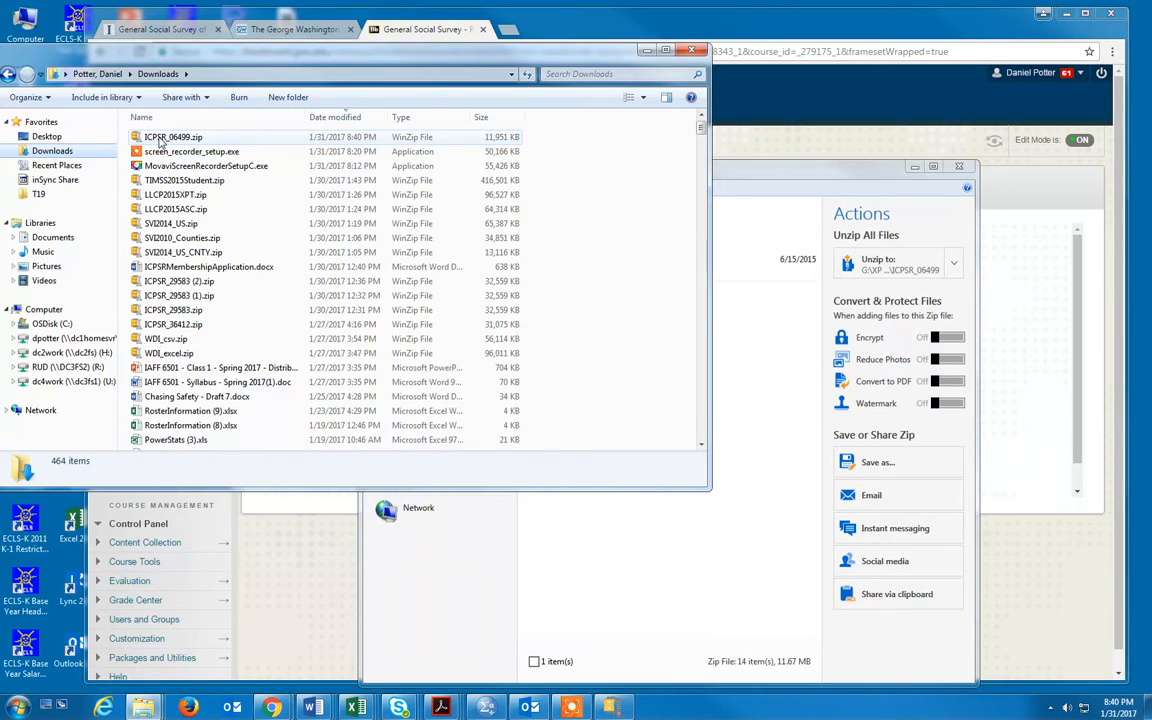
mouse_move(143, 706)
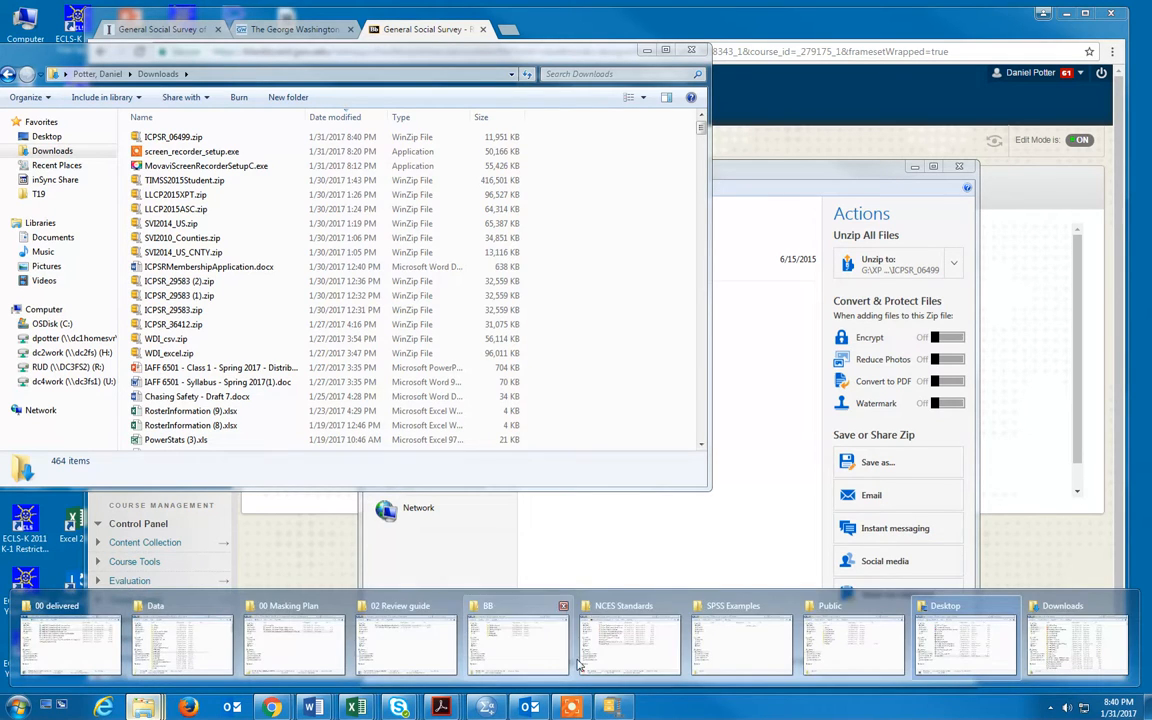
click(742, 643)
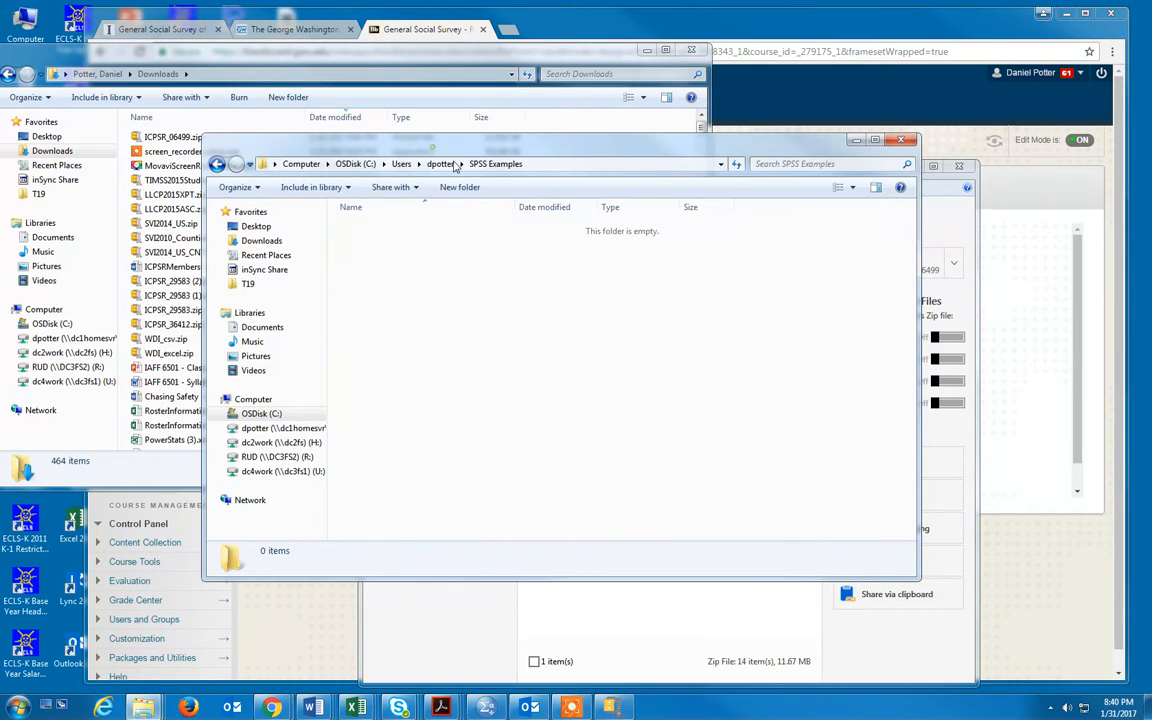
click(158, 137)
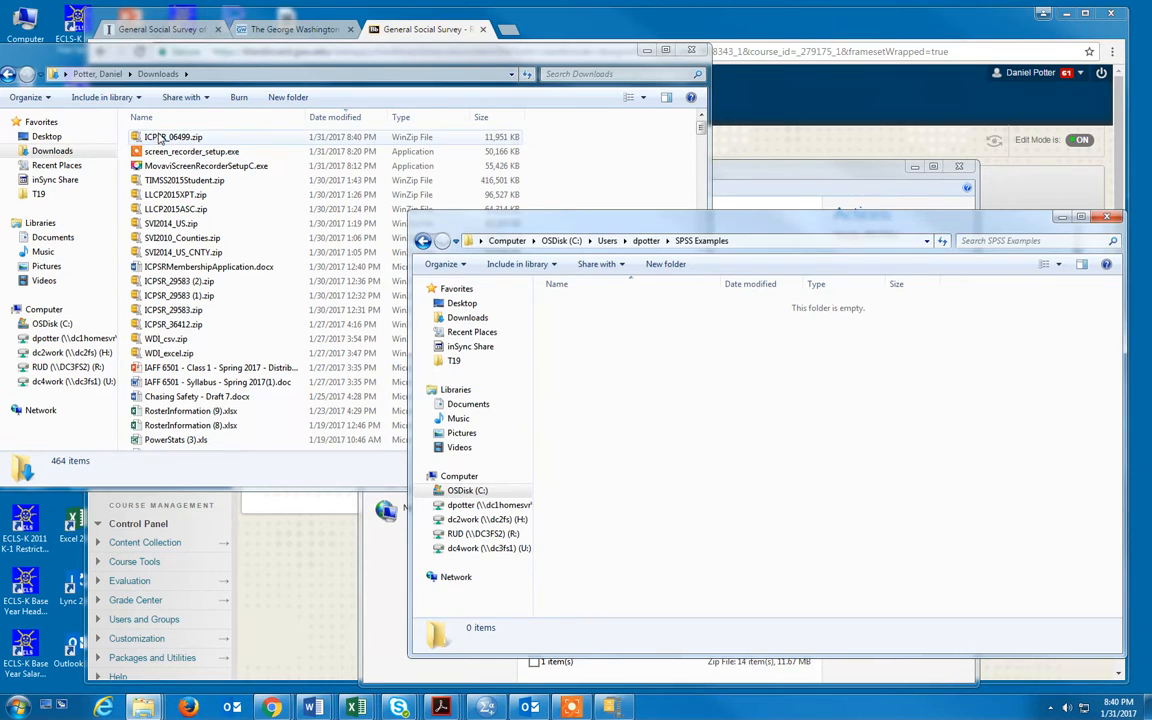
drag(158, 137, 696, 398)
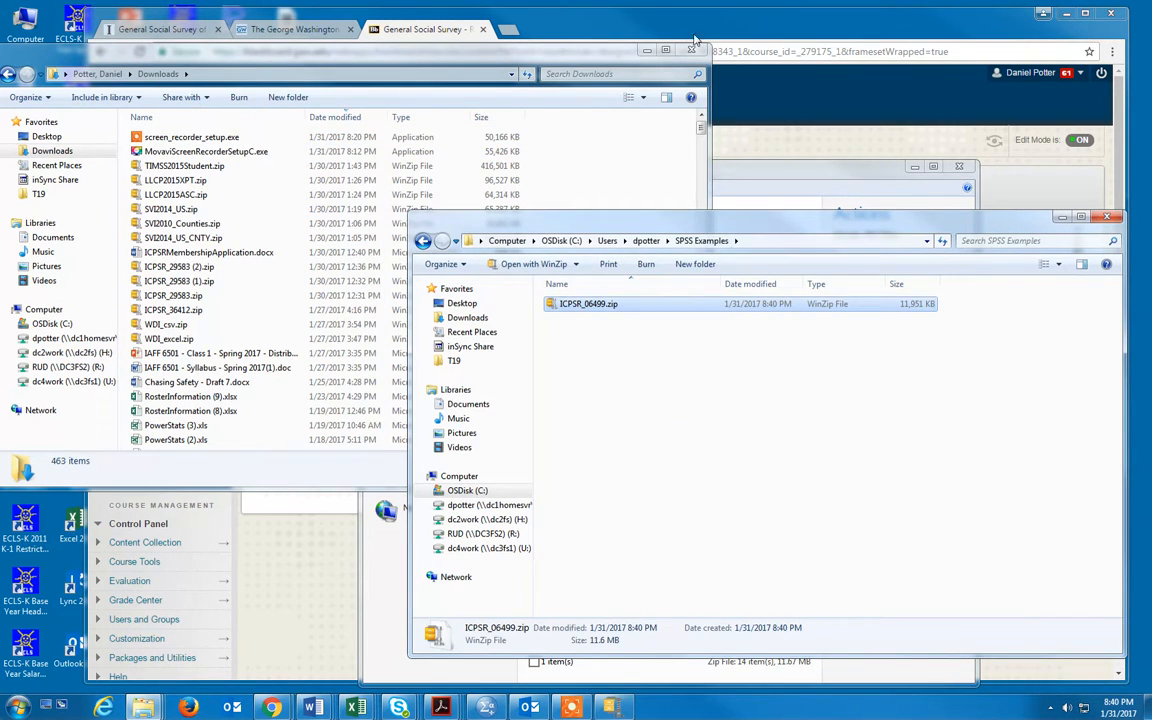
click(646, 52)
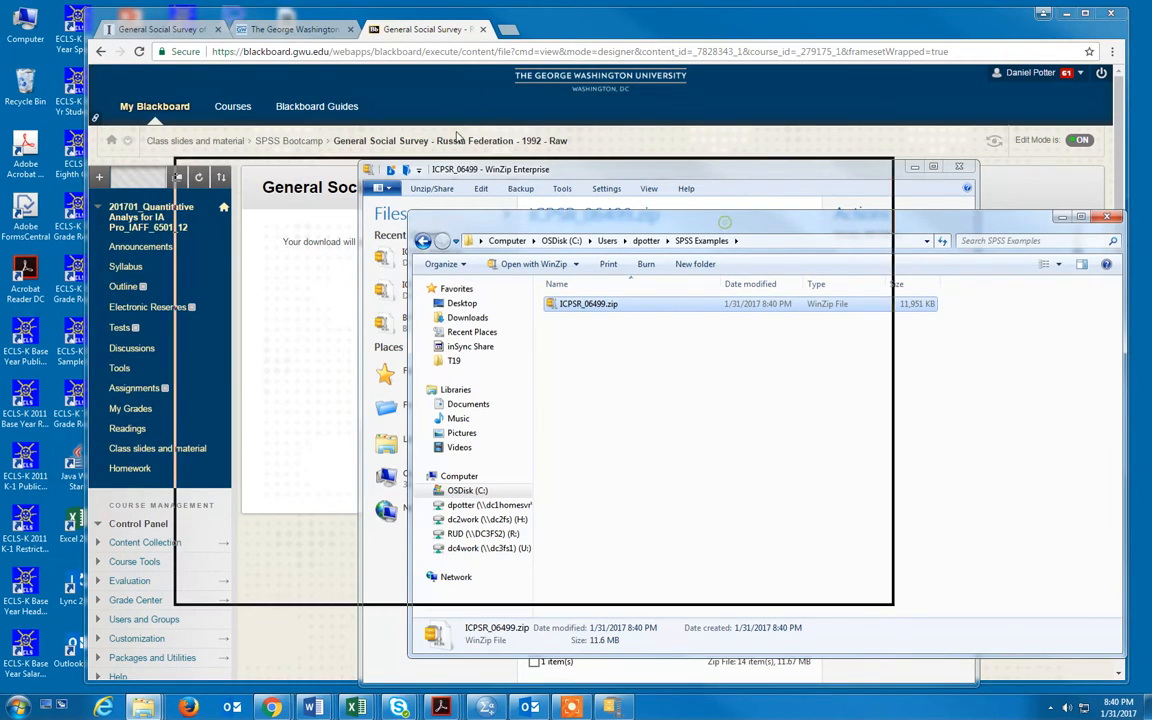
drag(435, 111, 435, 111)
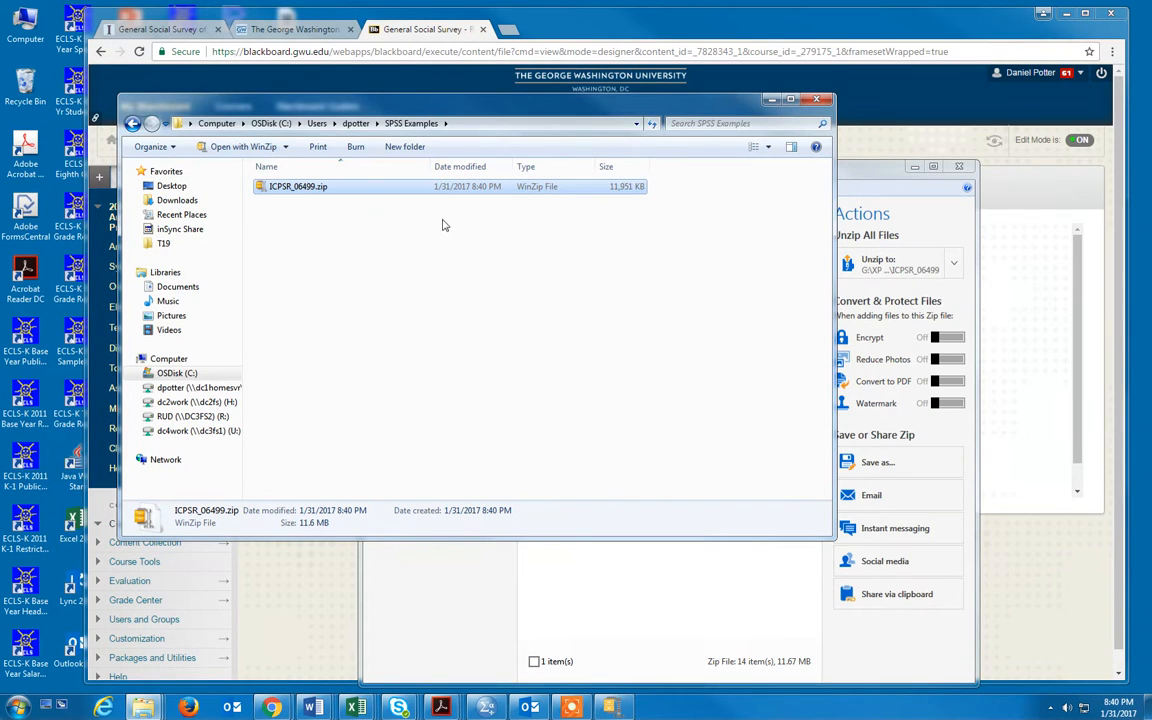
Use WinZip's Extract to folder to unpack ICPSR_06499.zip into an ICPSR_06499 folder.
right_click(311, 192)
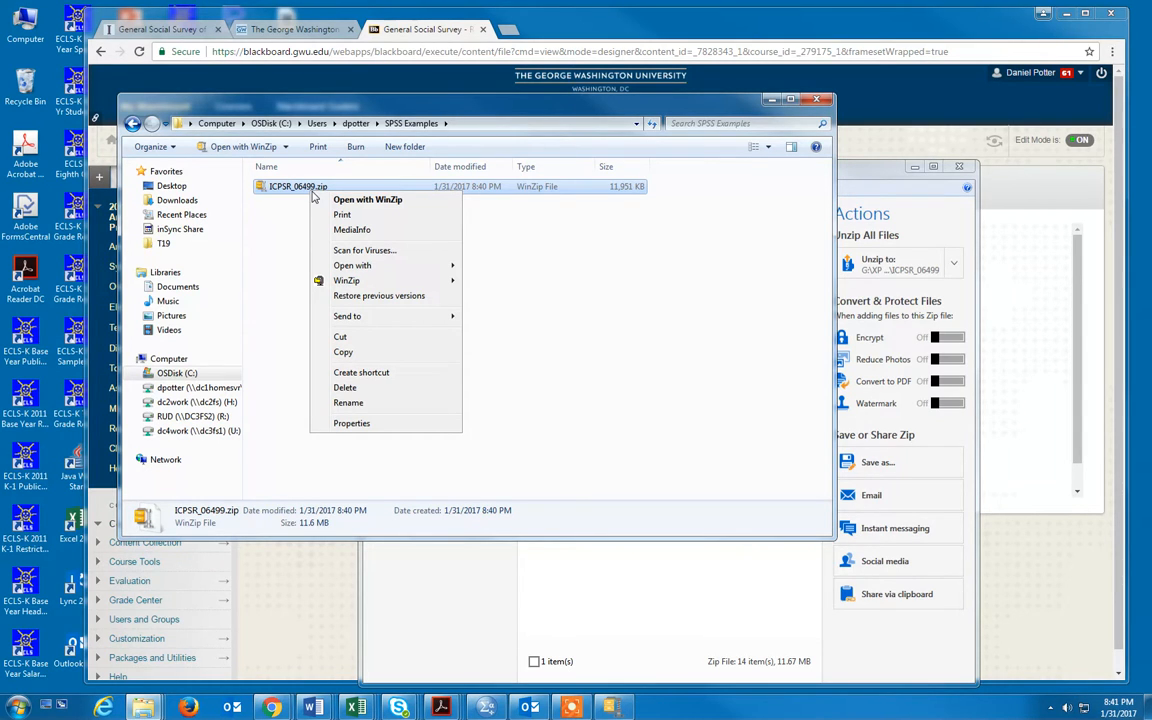
mouse_move(375, 284)
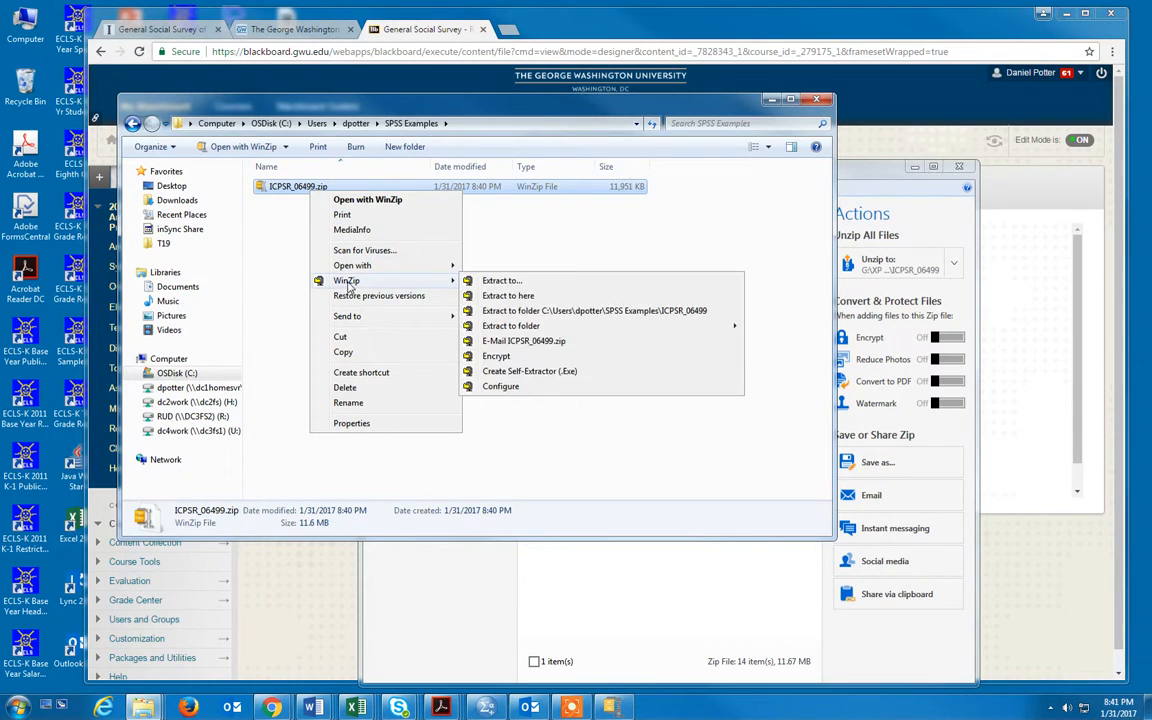
click(548, 311)
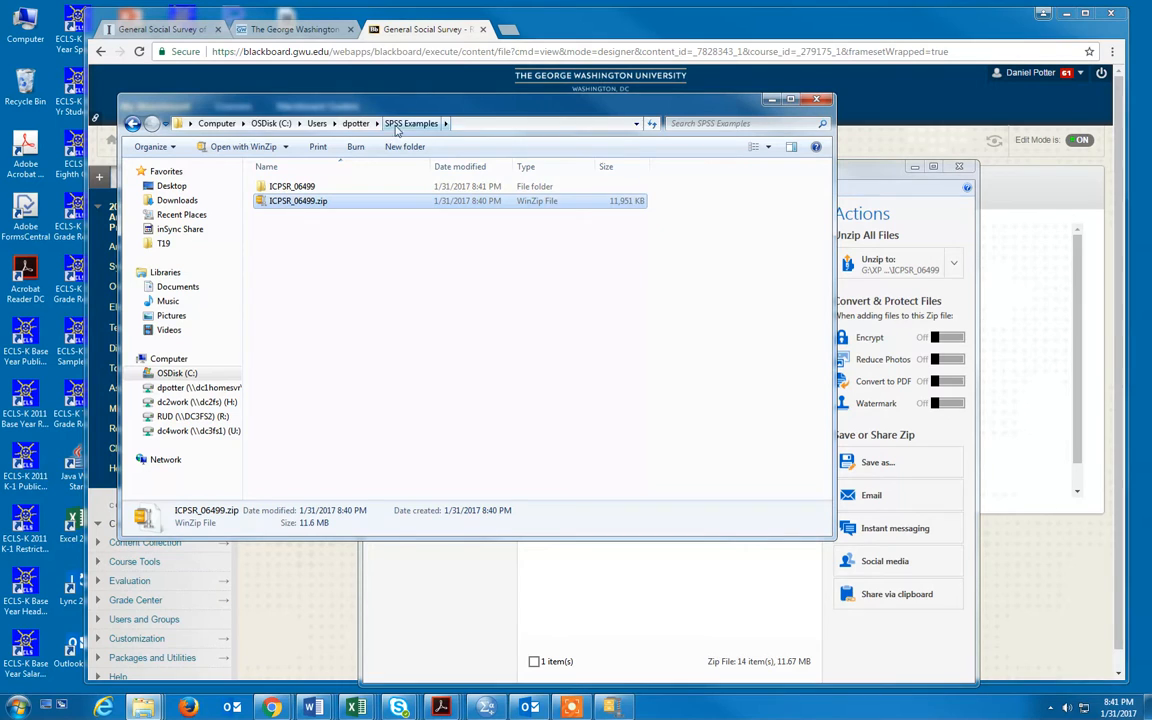
Open ICPSR_06499, then the inner ICPSR_06499 folder, then DS0001.
double_click(303, 189)
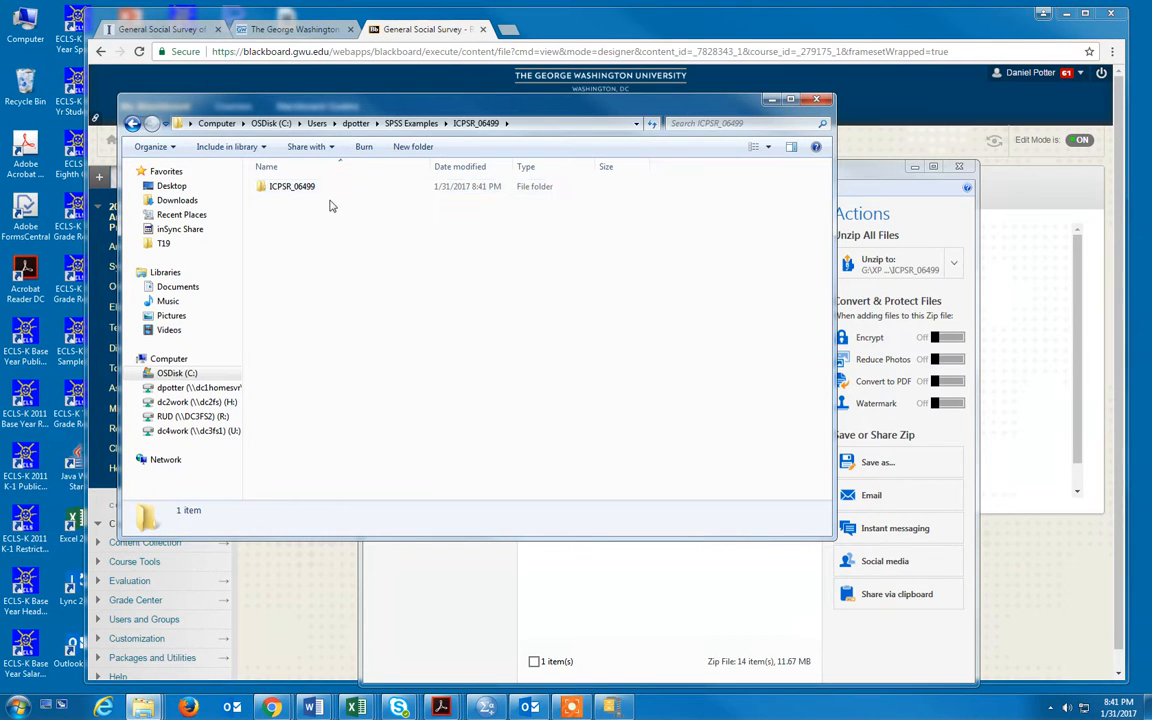
double_click(292, 191)
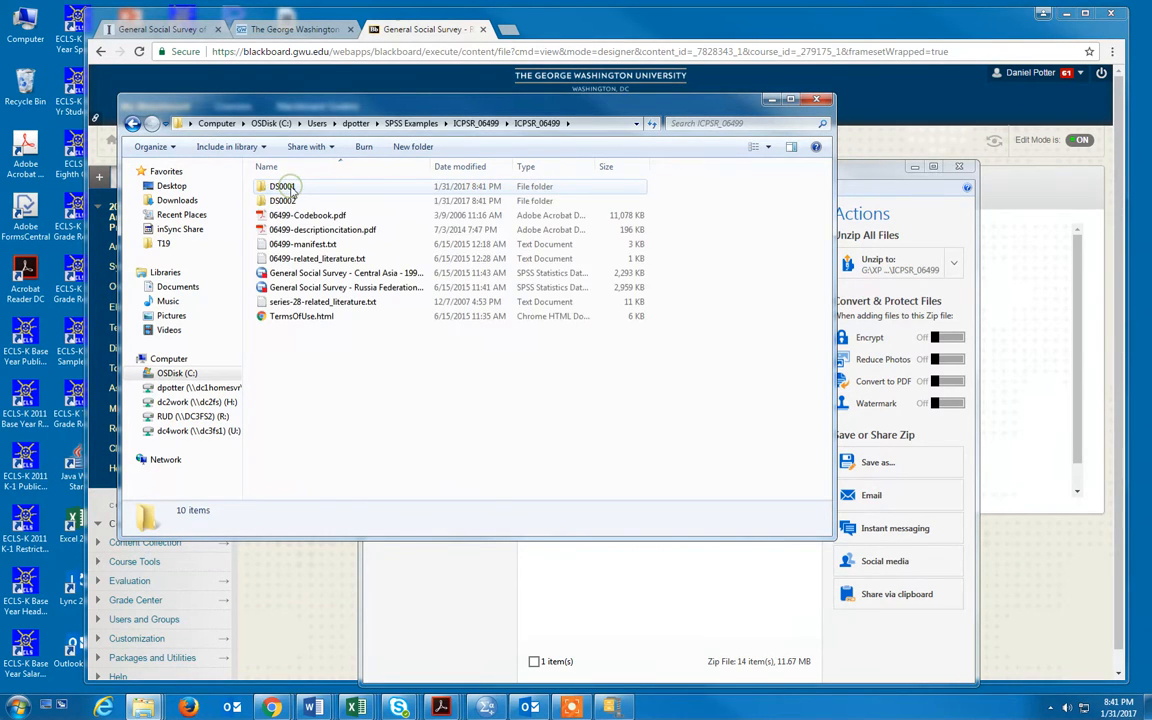
double_click(349, 189)
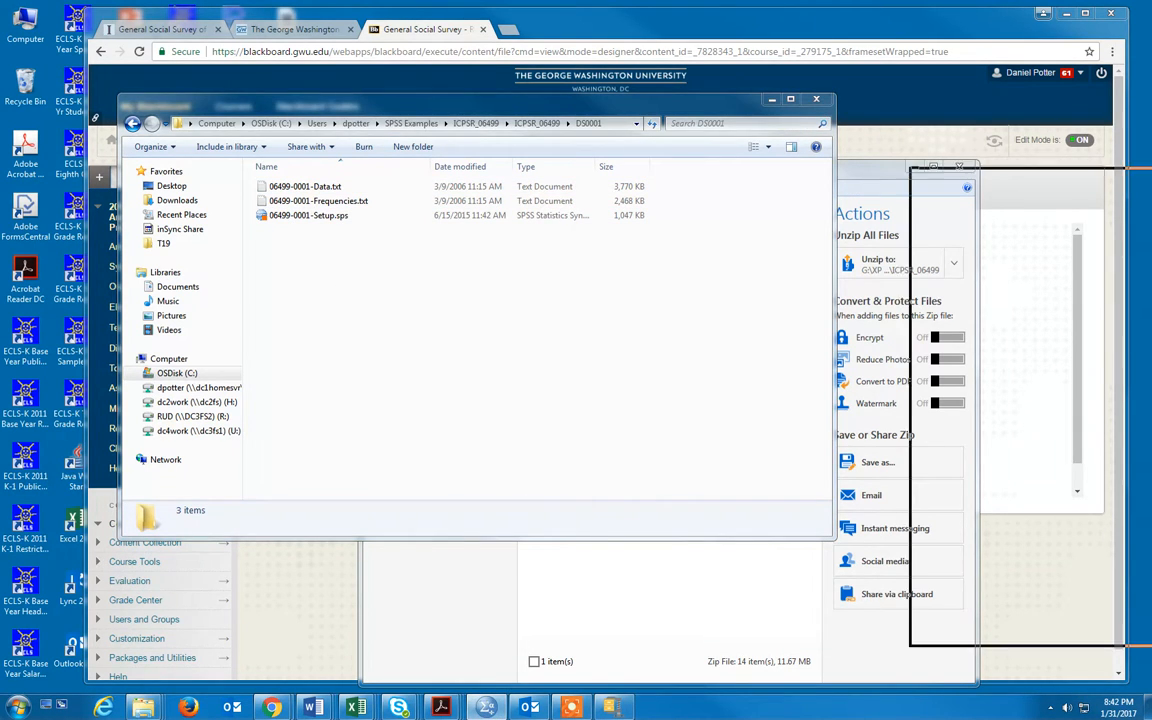
Bring up the File > Open > Syntax dialog and move it up and right.
click(155, 129)
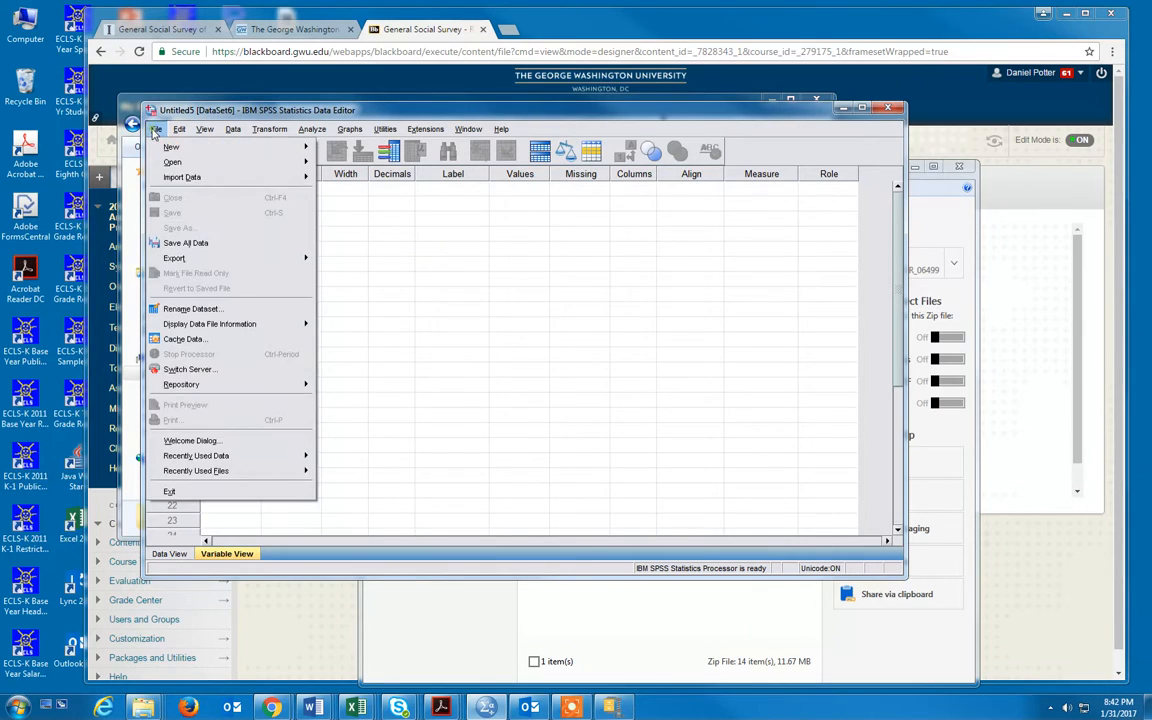
mouse_move(232, 164)
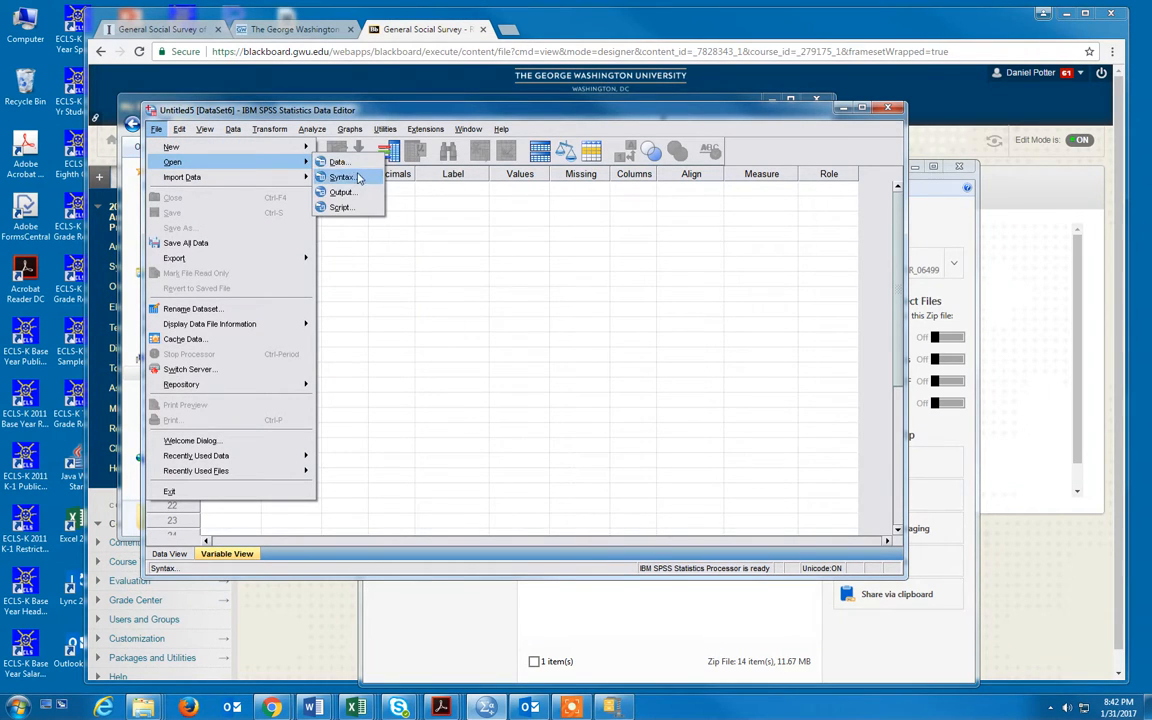
click(155, 130)
click(155, 130)
mouse_move(290, 162)
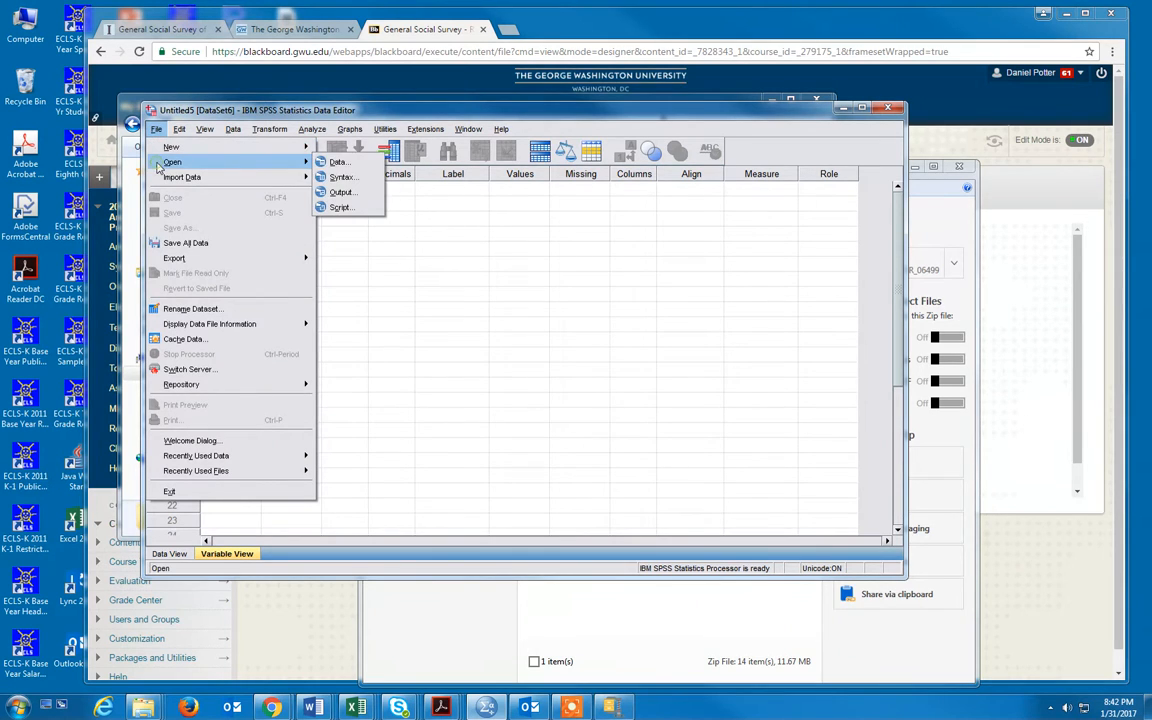
click(338, 178)
drag(330, 234, 490, 162)
Browse to C:\Users\...\SPSS Examples\ICPSR_06499\DS0001 and open 06499-0001-Setup.sps.
click(490, 182)
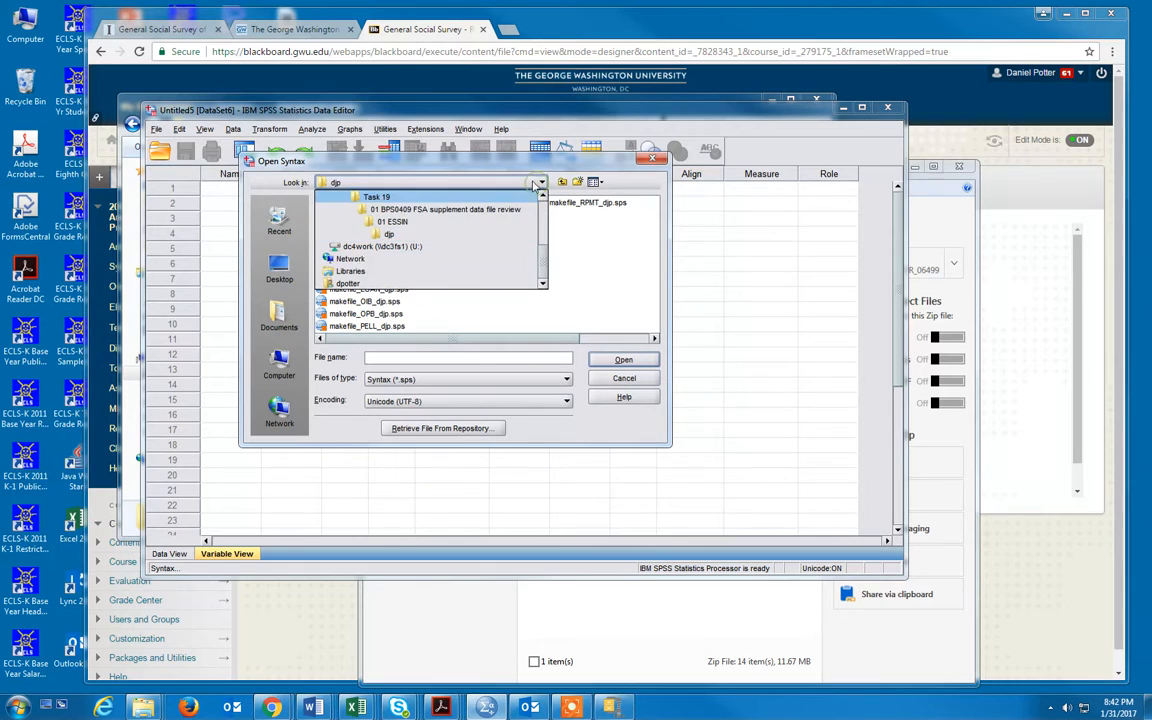
click(279, 222)
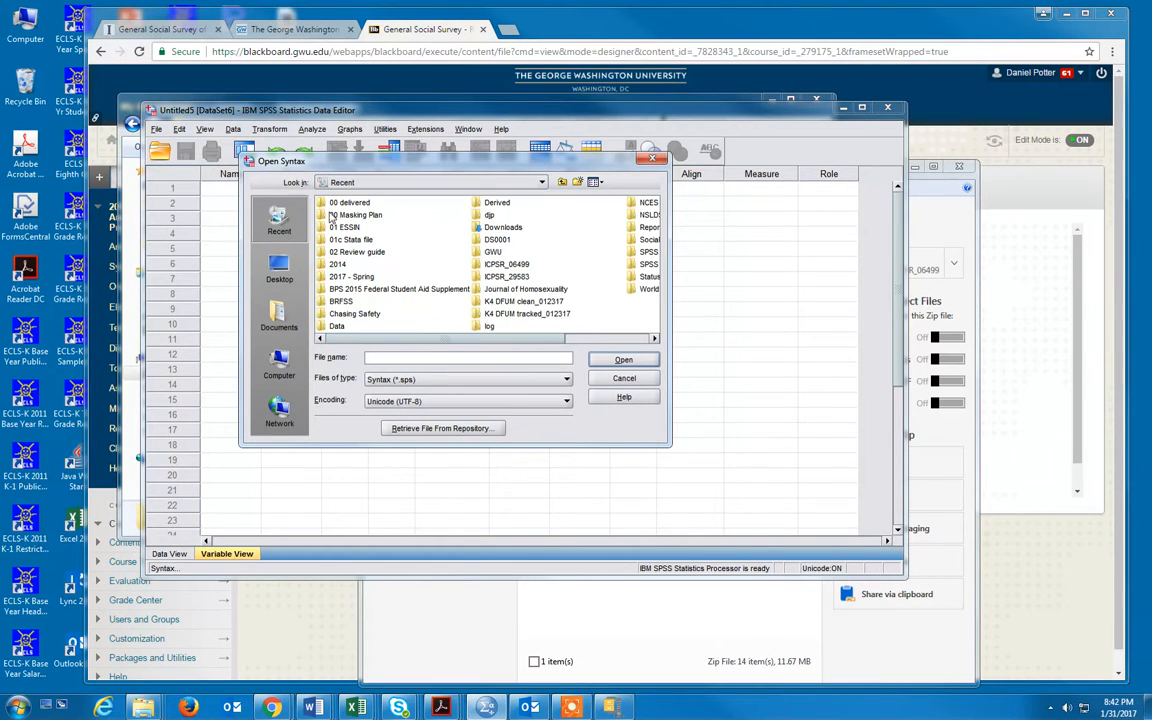
click(263, 320)
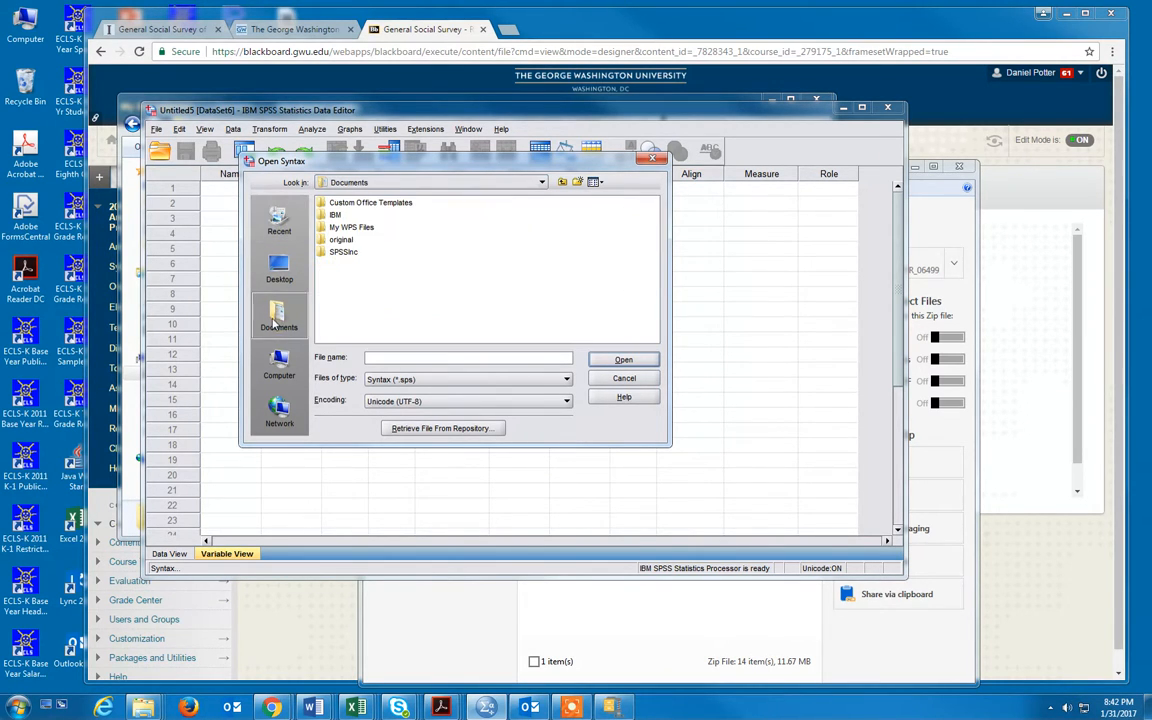
click(280, 368)
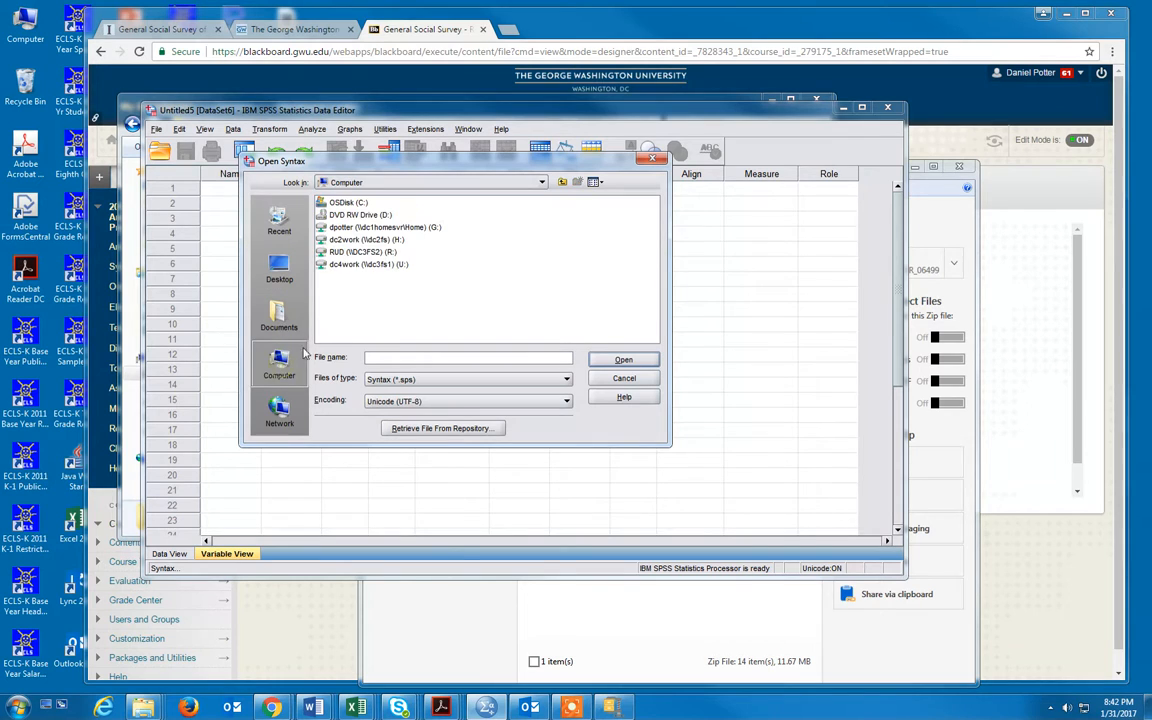
double_click(350, 203)
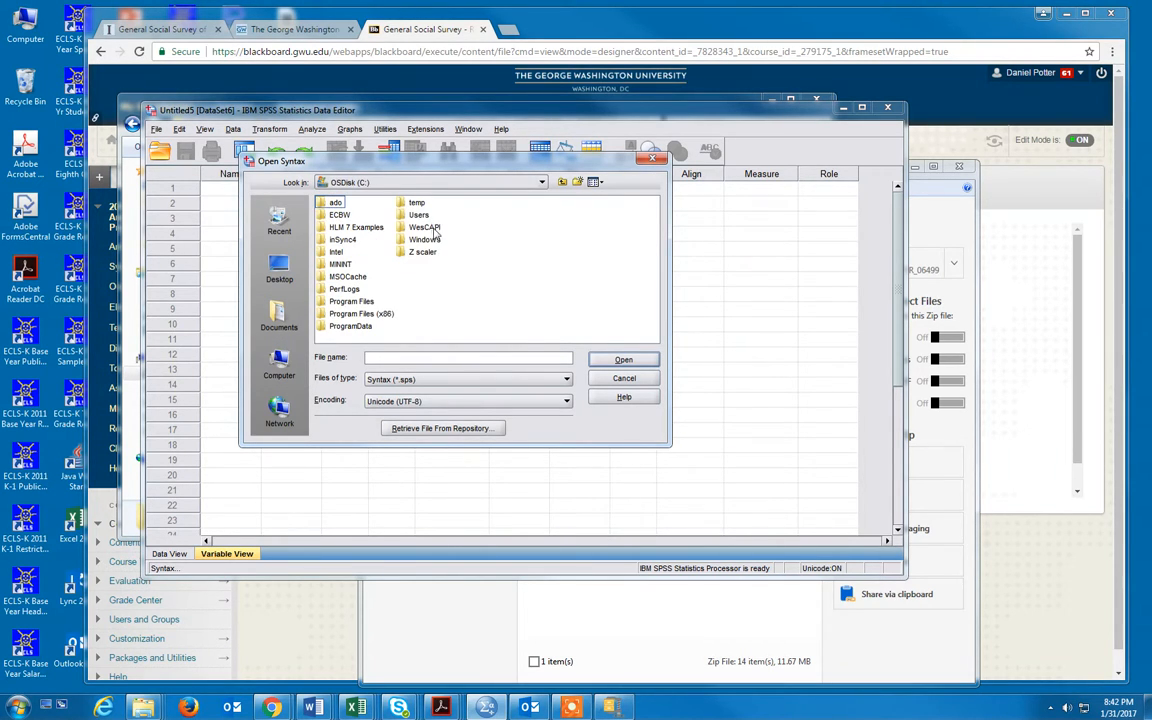
double_click(416, 214)
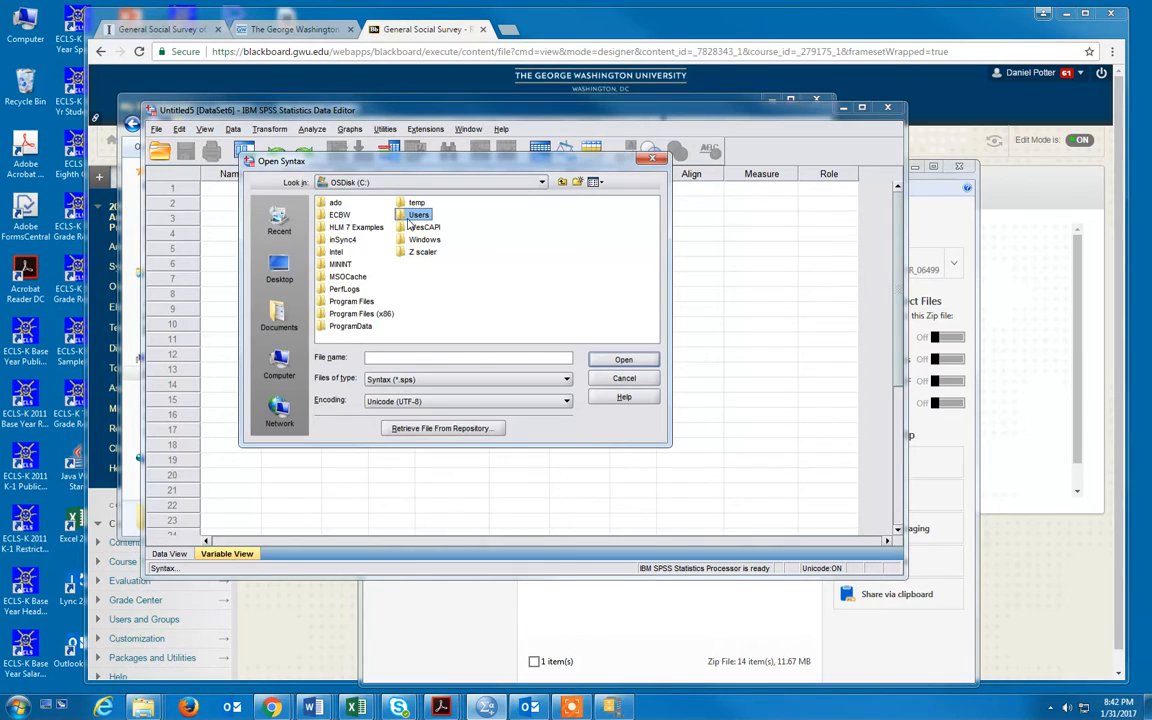
double_click(341, 239)
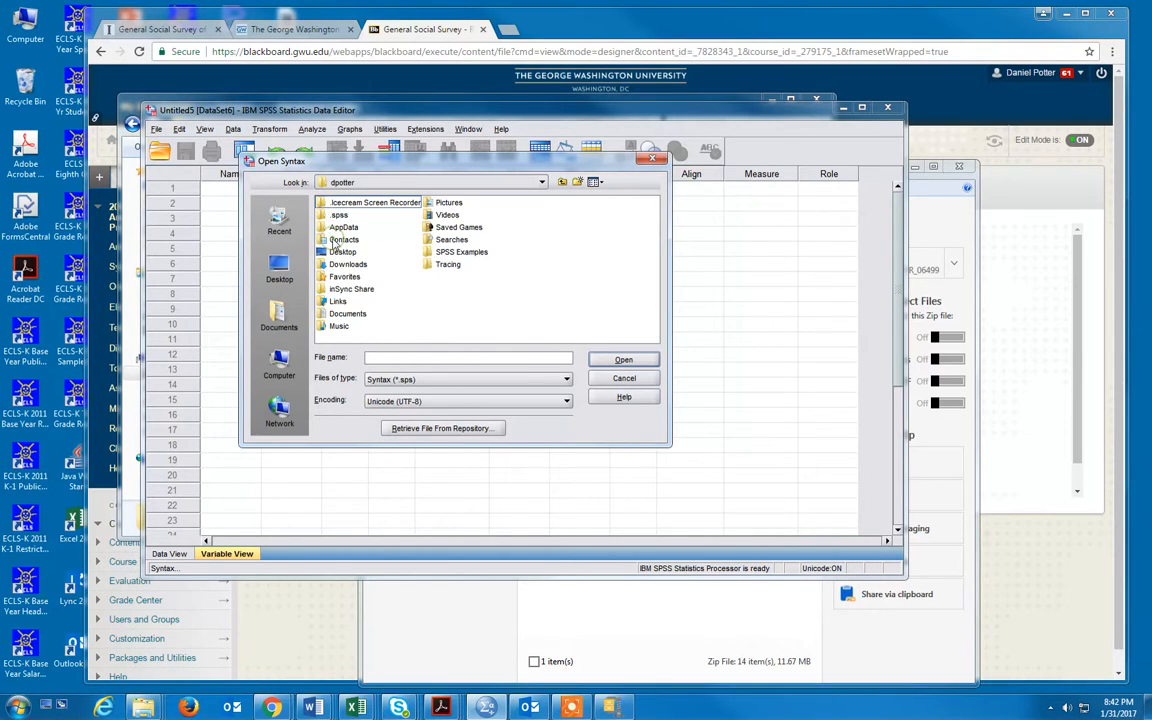
double_click(460, 252)
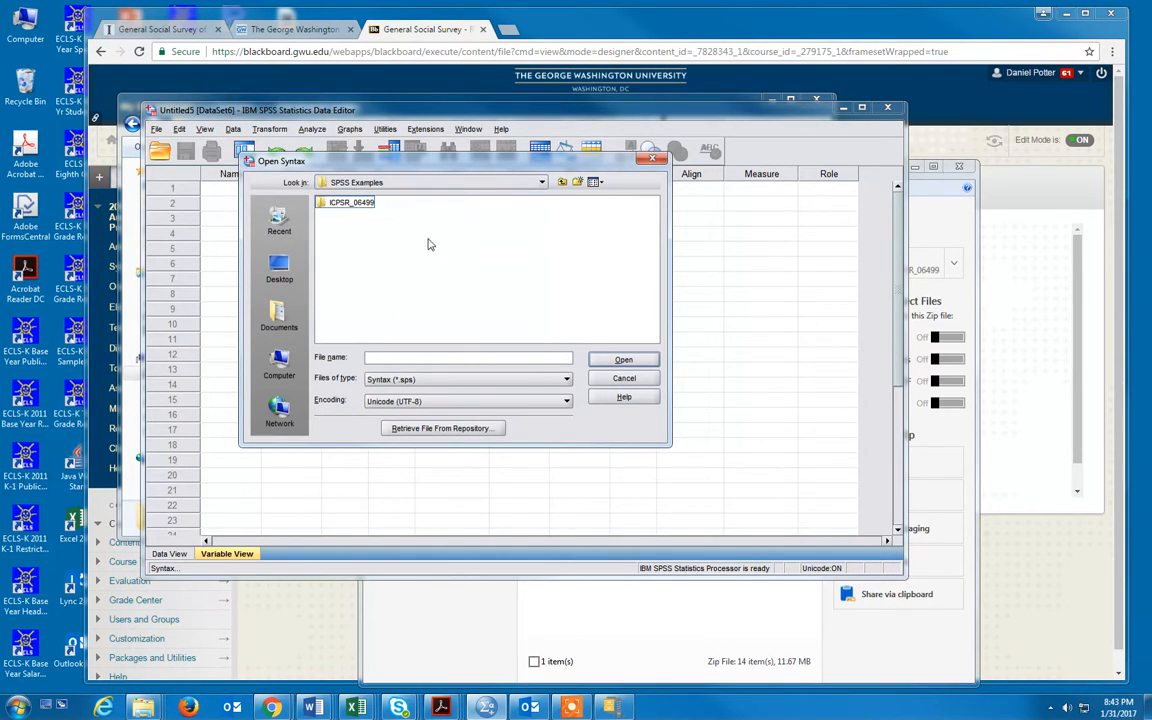
double_click(336, 207)
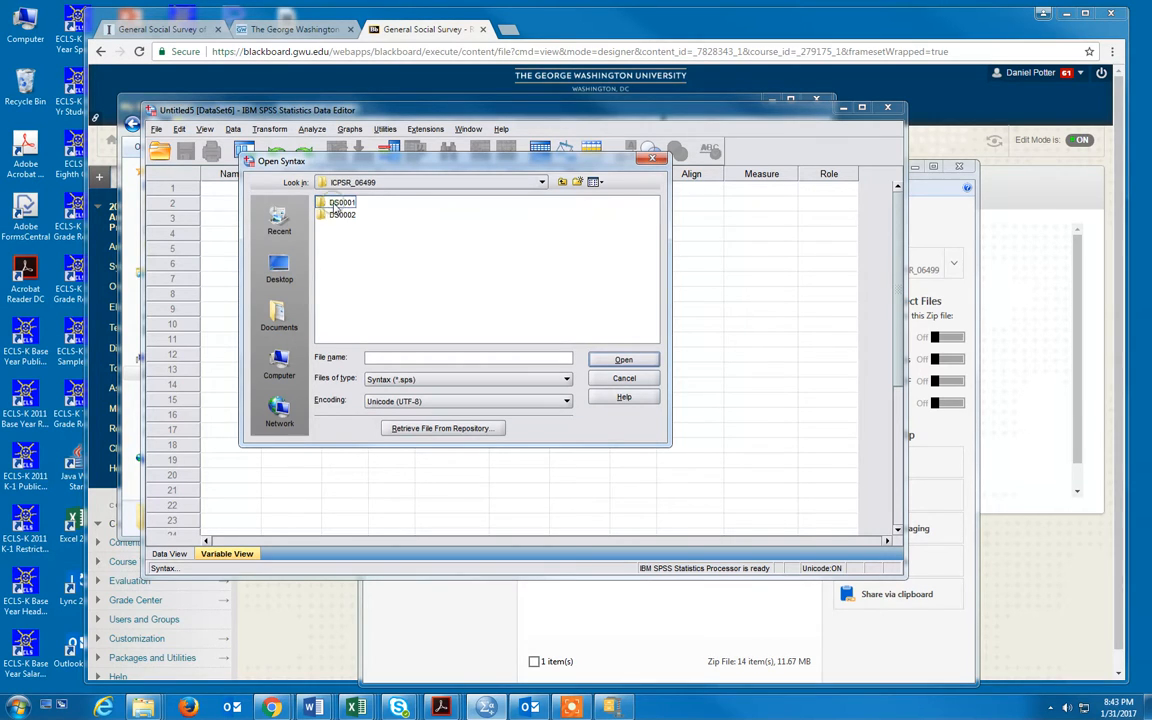
double_click(339, 204)
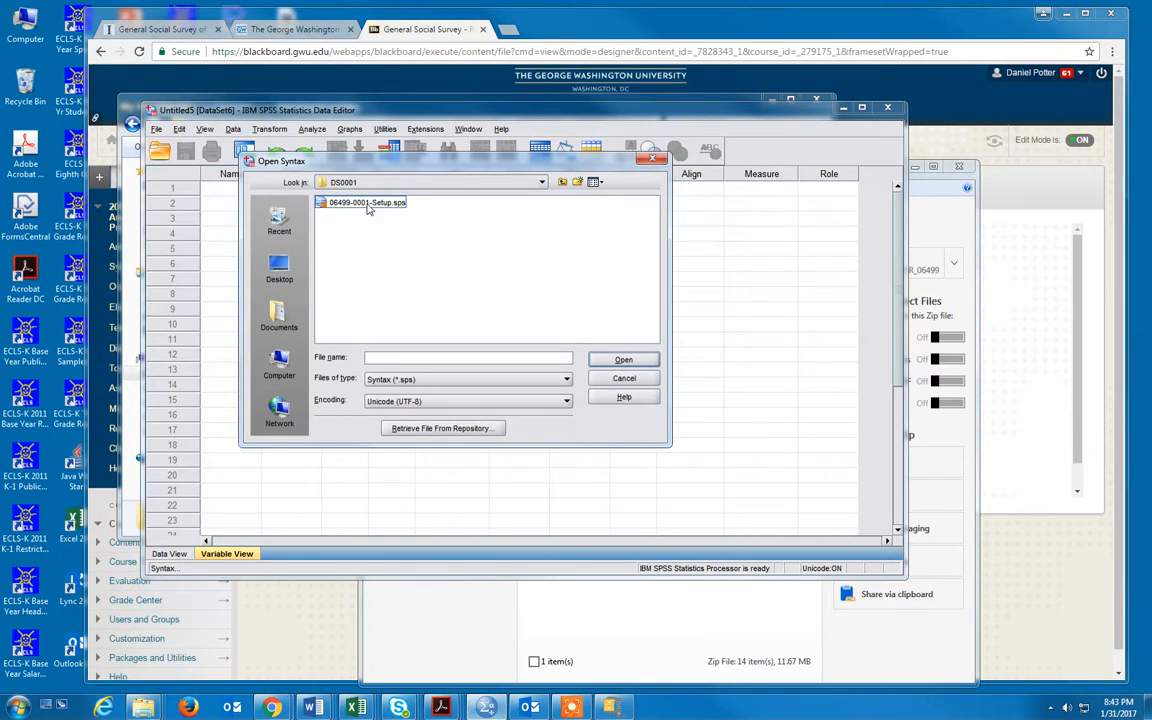
double_click(351, 203)
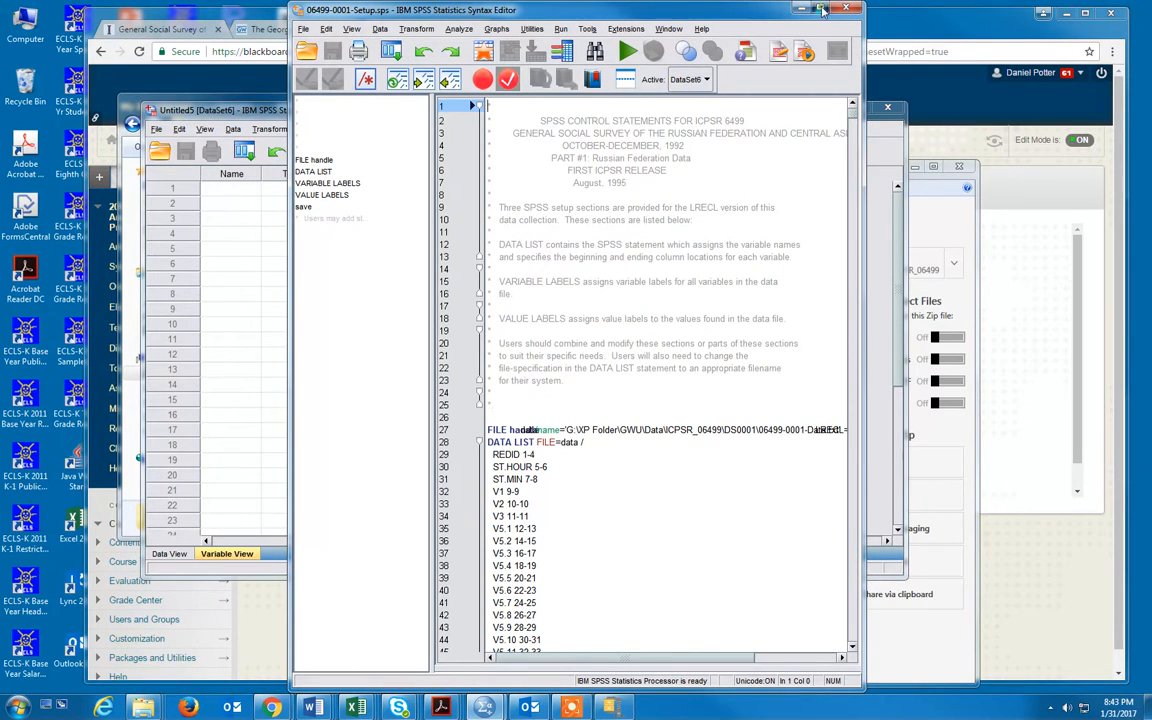
Maximize the Syntax Editor and examine line 27's FILE handle path to 06499-0001-Data.txt.
click(821, 8)
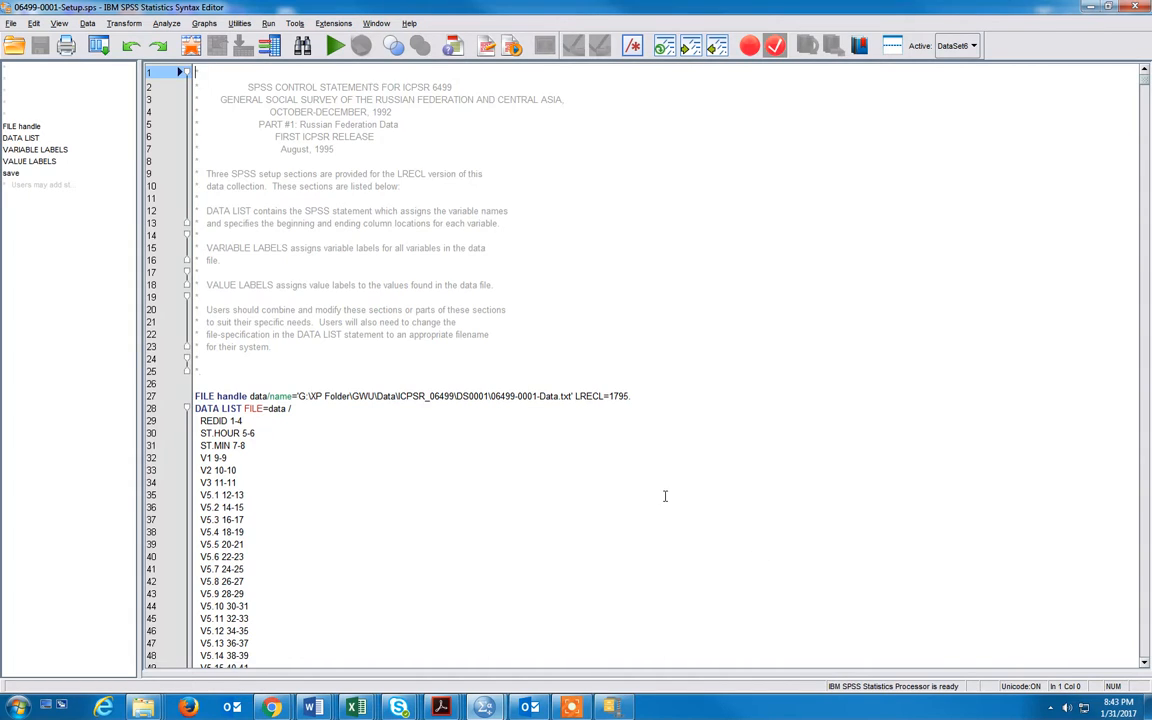
scroll(670, 483, down, 2)
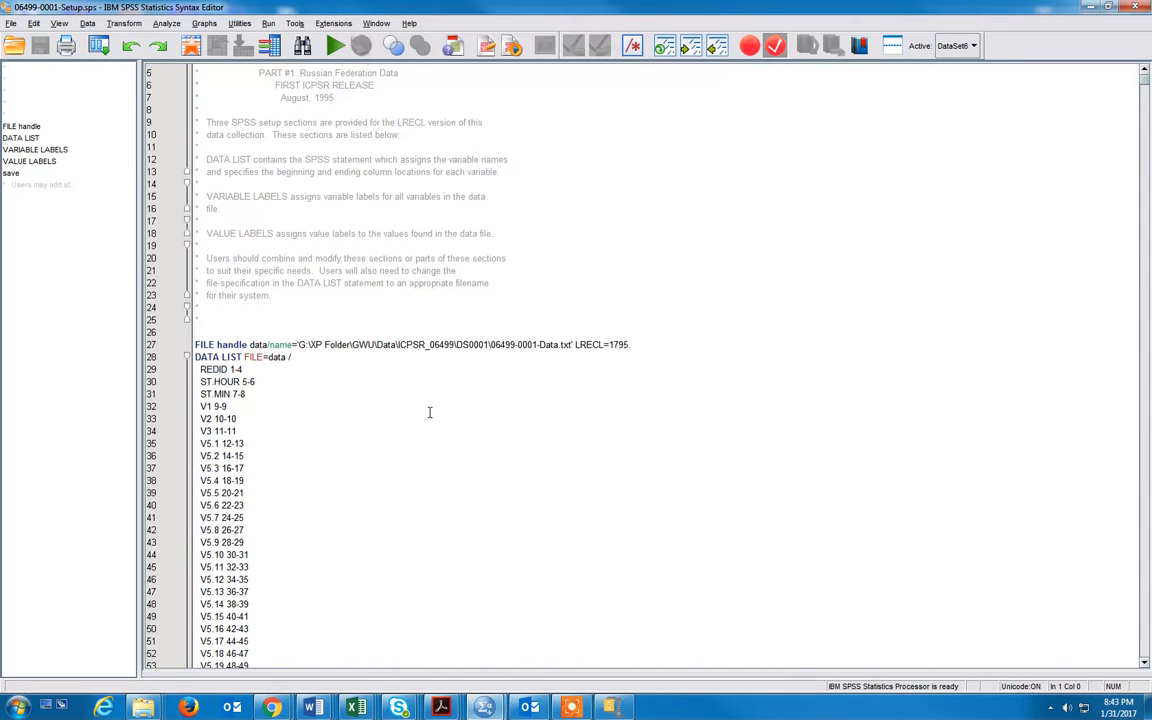
click(565, 344)
double_click(565, 344)
click(566, 344)
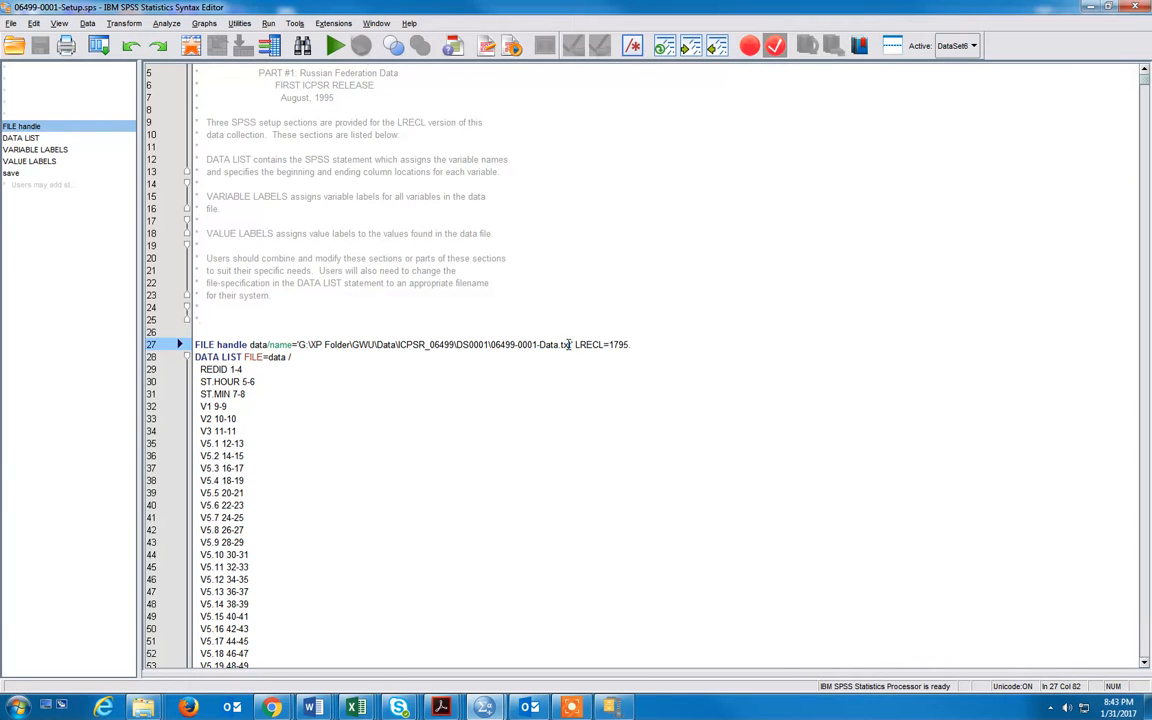
drag(297, 344, 489, 344)
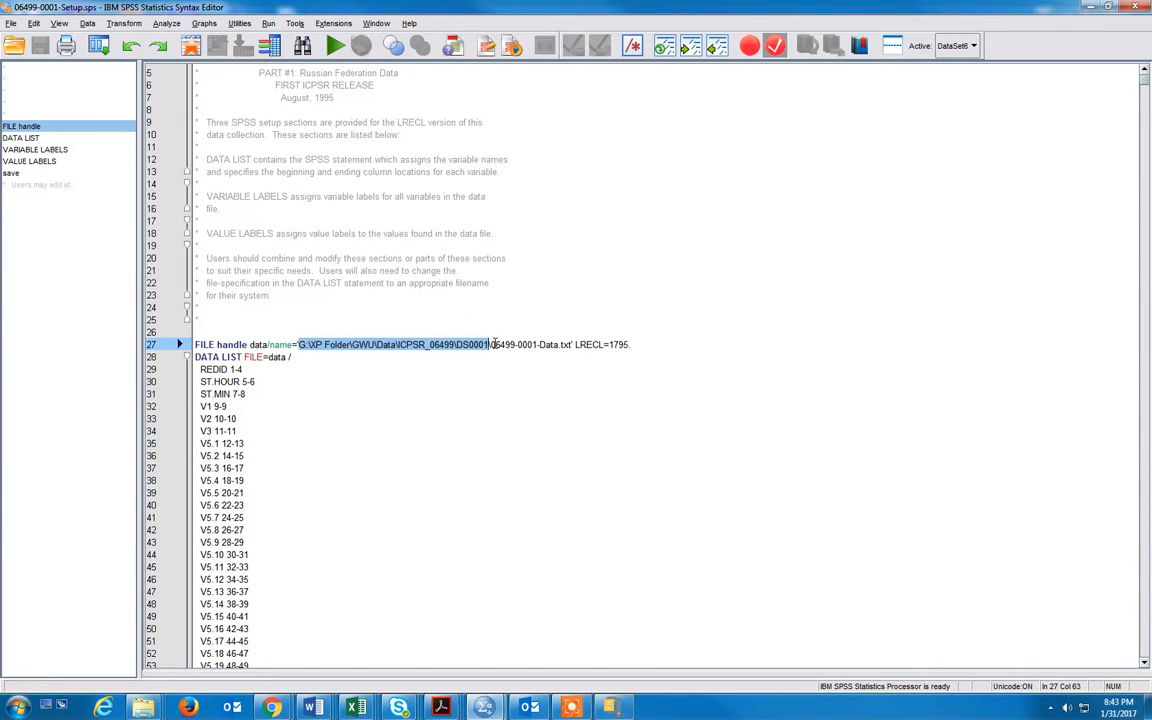
drag(490, 344, 573, 344)
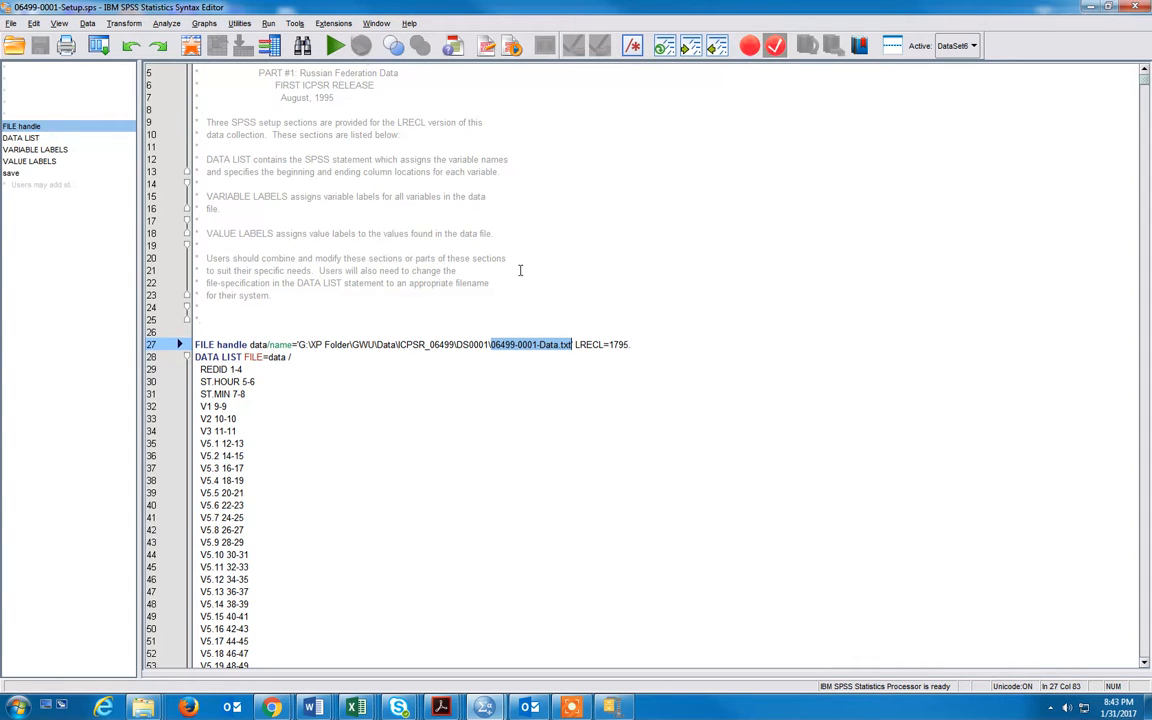
Minimize the Syntax Editor, move the Data Editor aside, and bring the DS0001 folder forward.
click(1089, 7)
drag(748, 116, 763, 254)
click(613, 111)
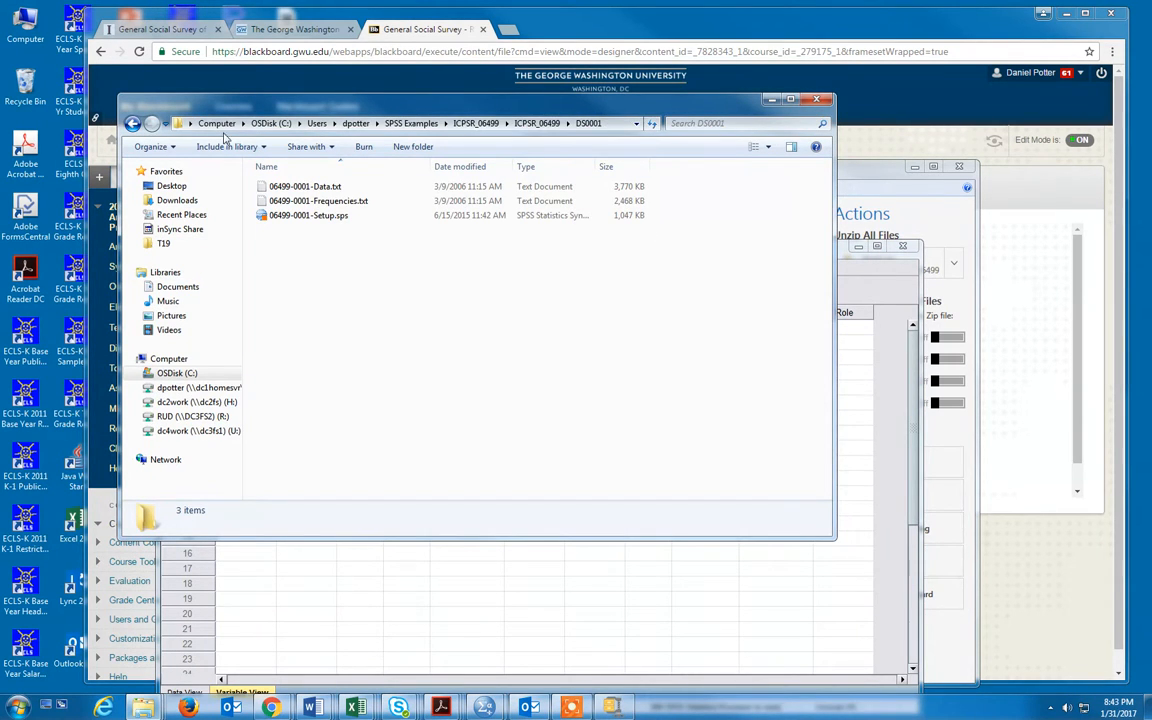
Copy the DS0001 folder's full path from the address bar and return to the 06499-0001-Setup.sps syntax.
click(616, 124)
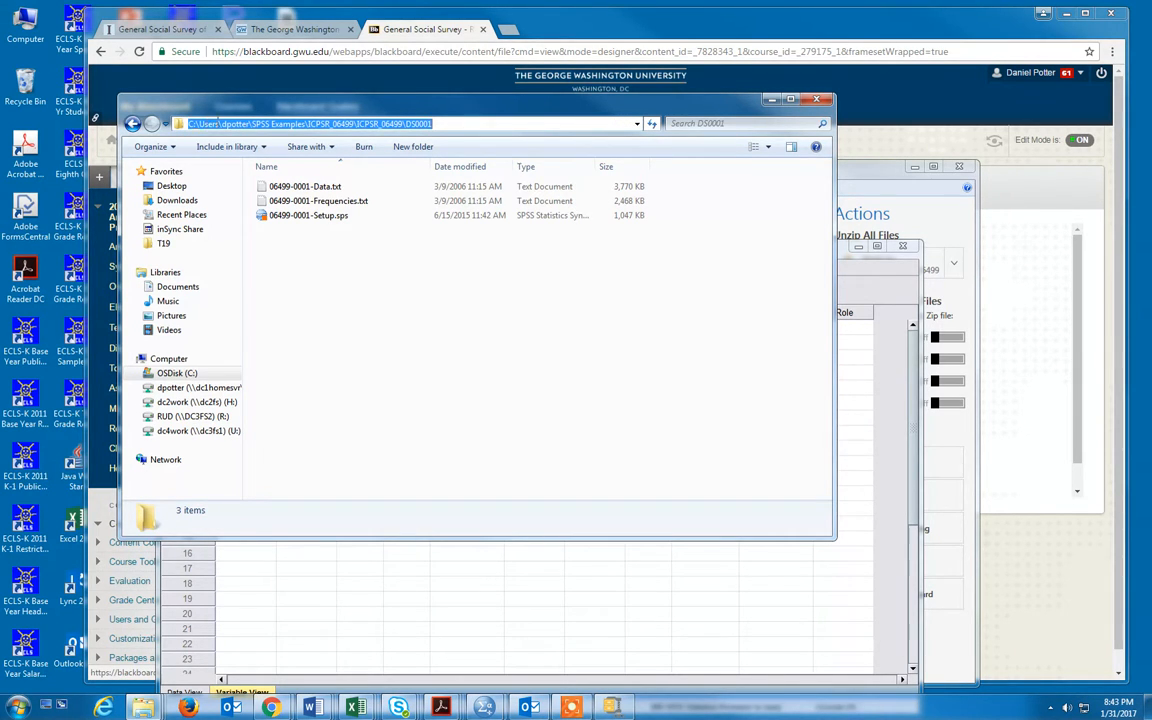
right_click(419, 127)
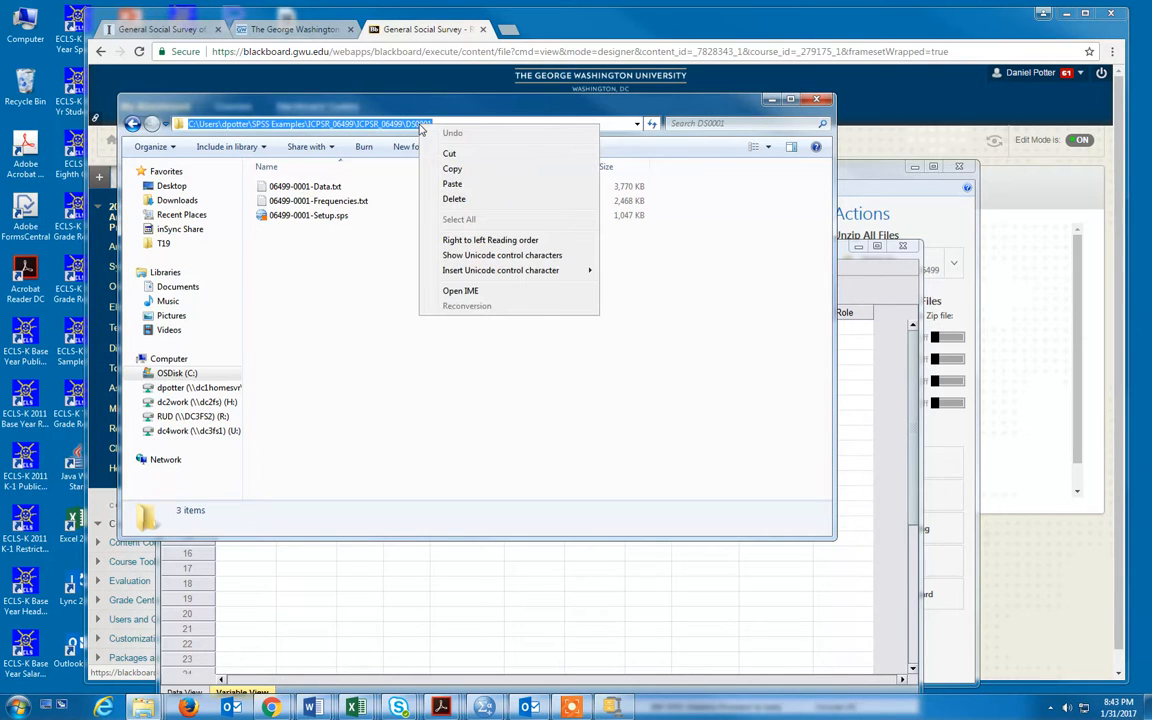
click(450, 169)
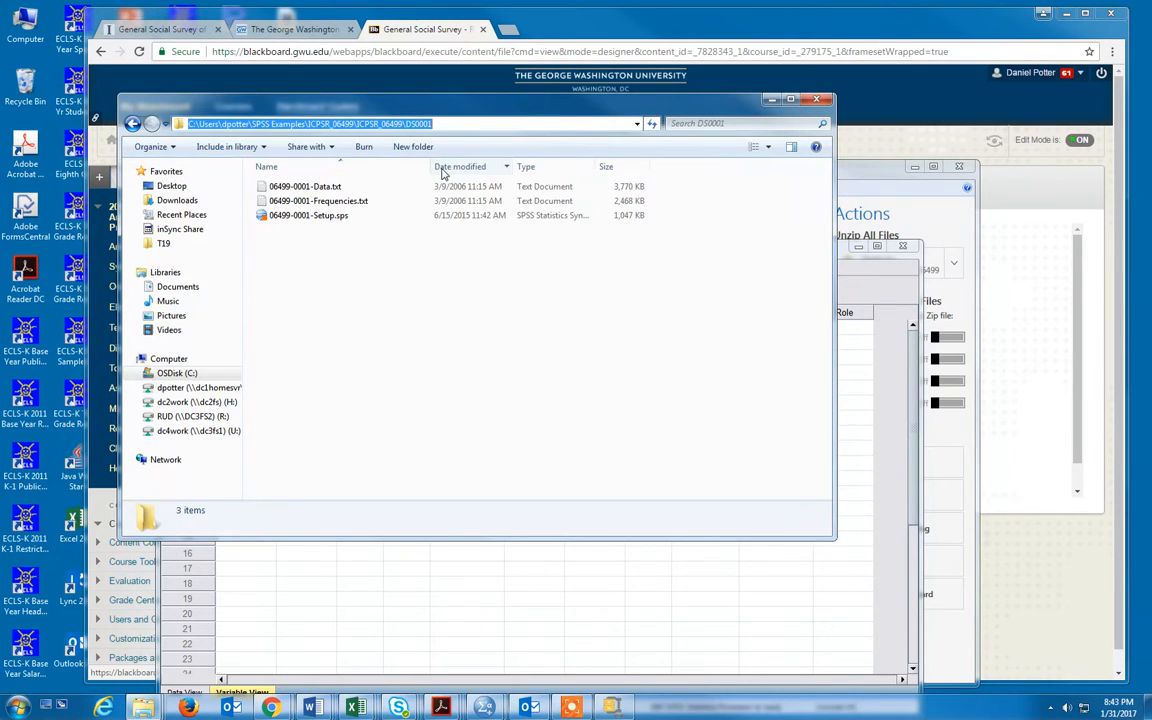
click(575, 124)
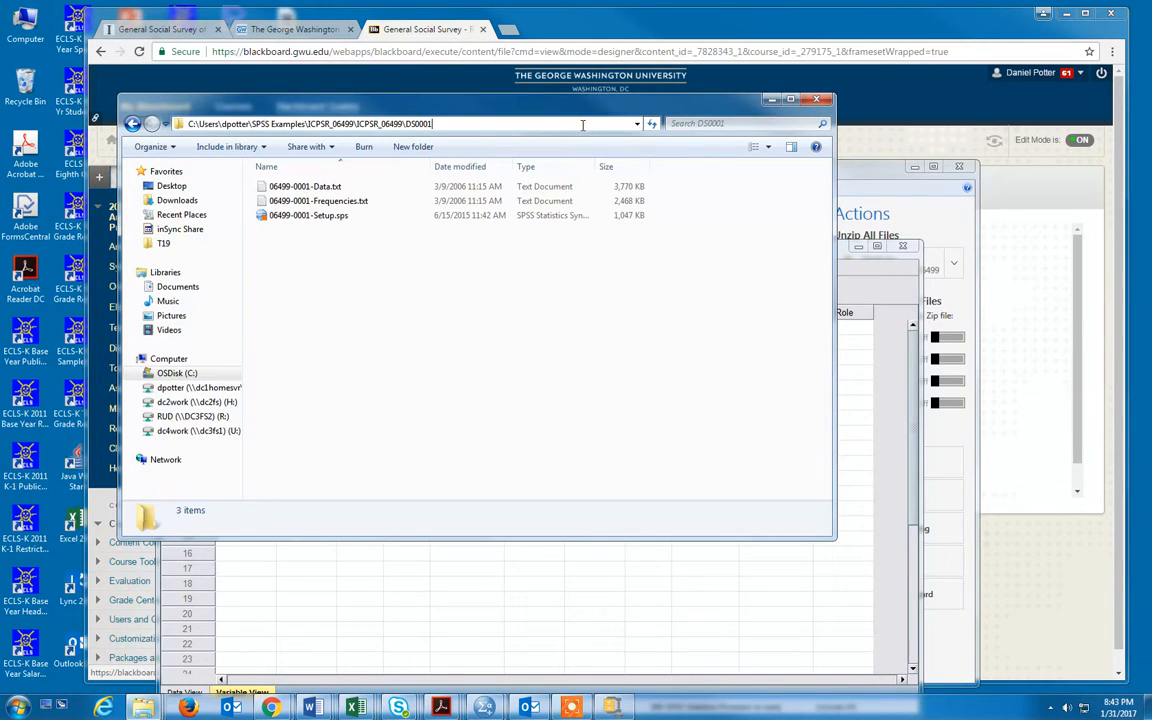
click(520, 316)
click(488, 124)
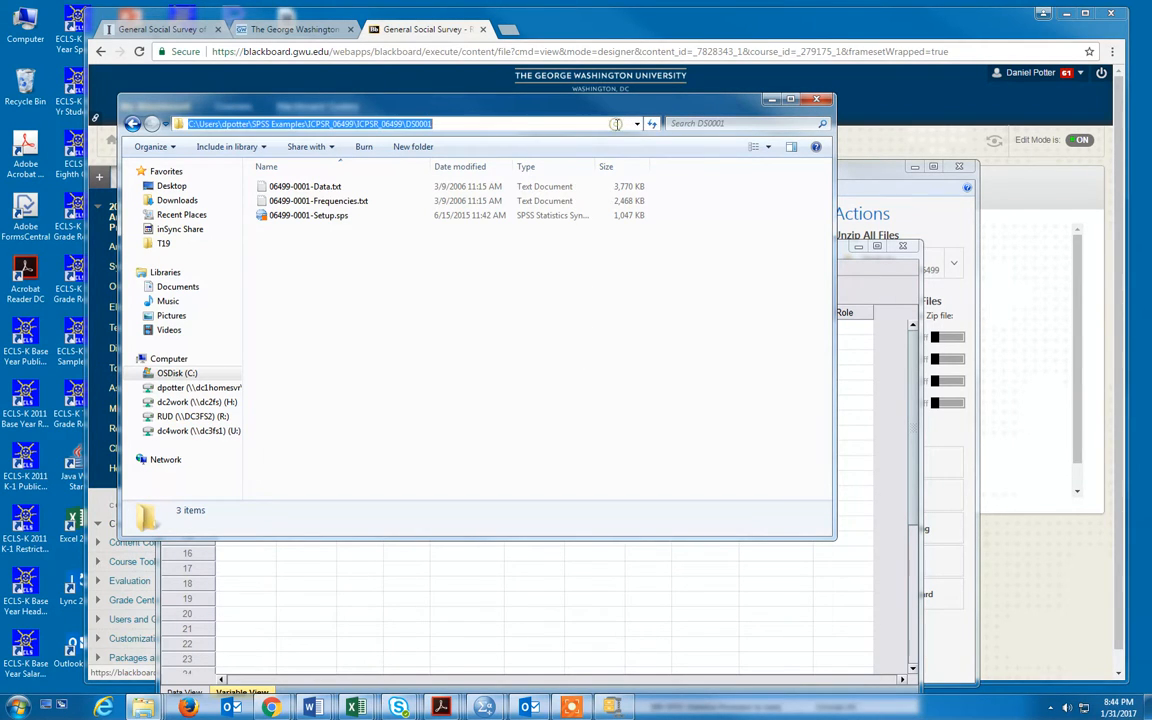
right_click(466, 125)
click(500, 170)
click(484, 707)
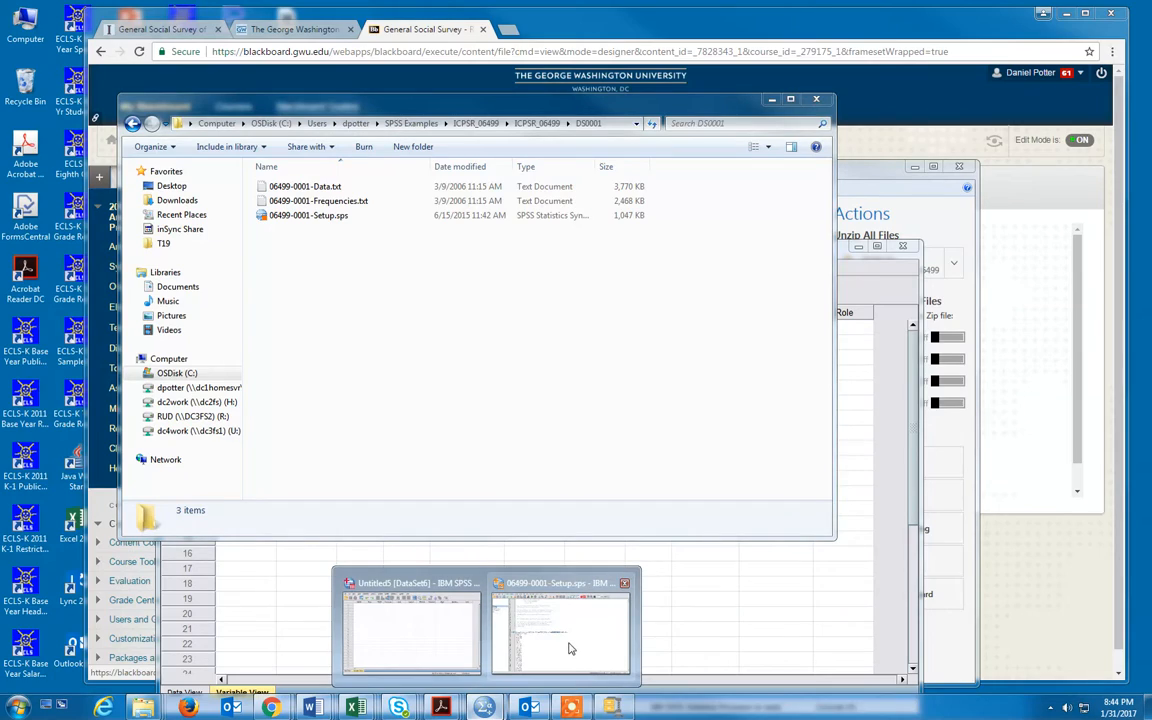
click(568, 640)
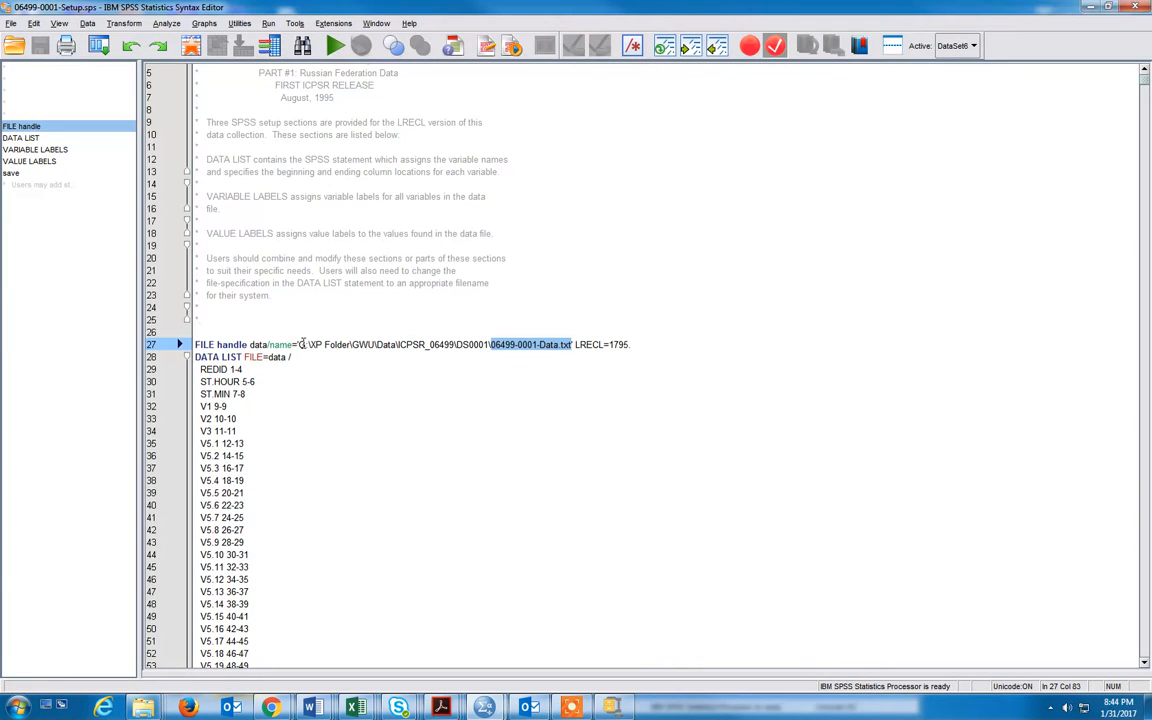
On line 27, replace the old G:\XP Folder path with the pasted local DS0001 path before 06499-0001-Data.txt.
click(301, 344)
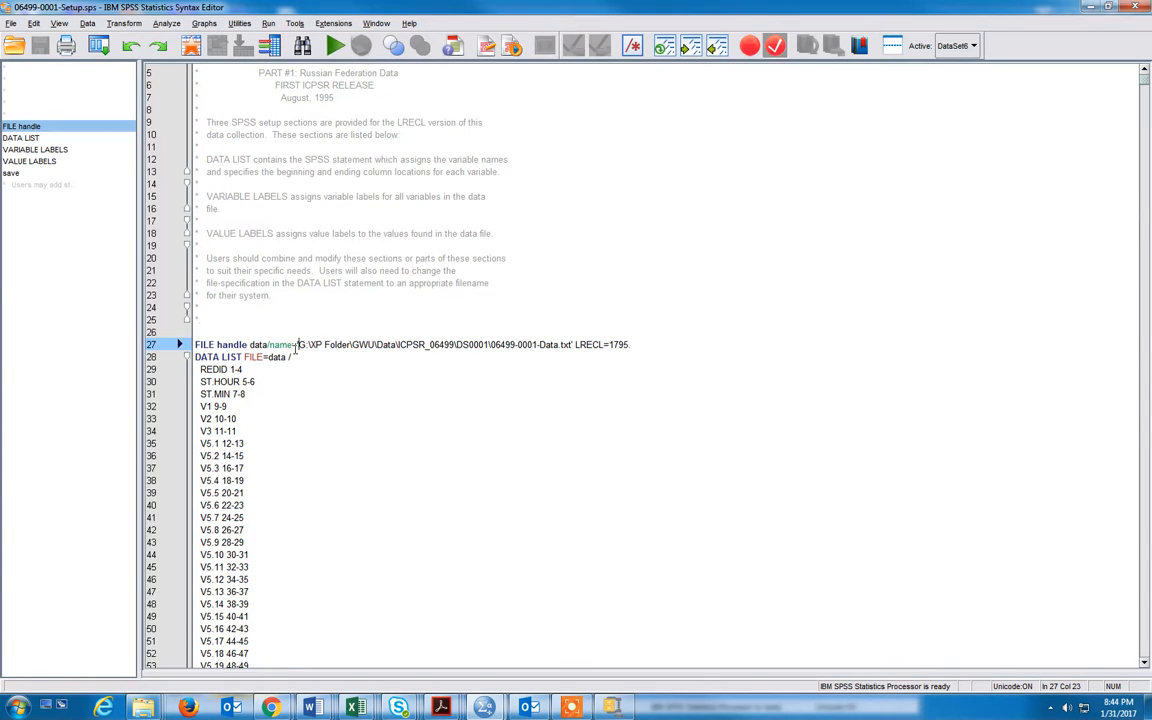
drag(300, 344, 492, 344)
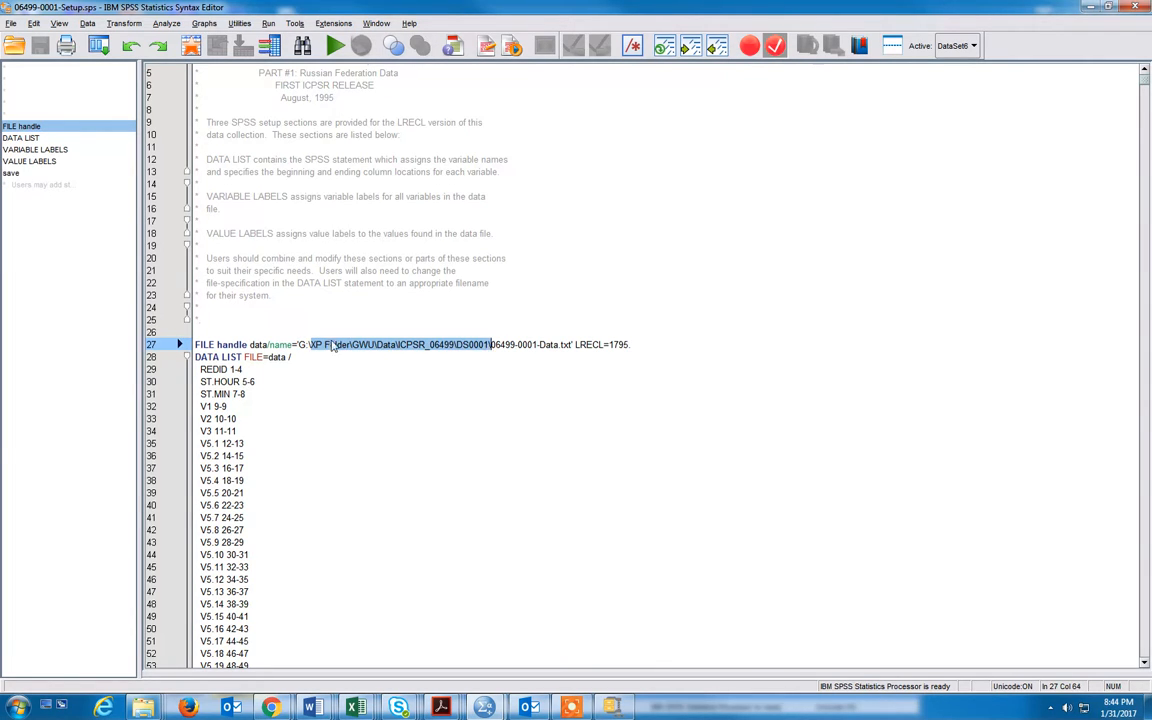
drag(299, 344, 312, 344)
drag(418, 344, 486, 344)
key(Delete)
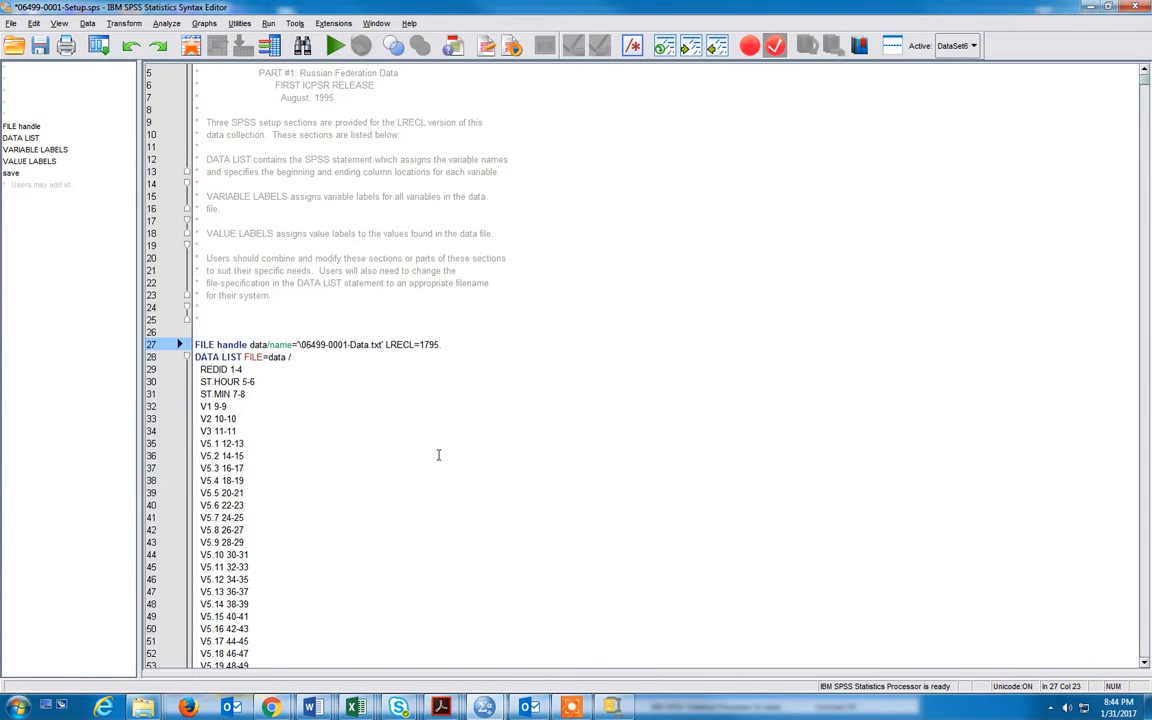
key(ctrl+v)
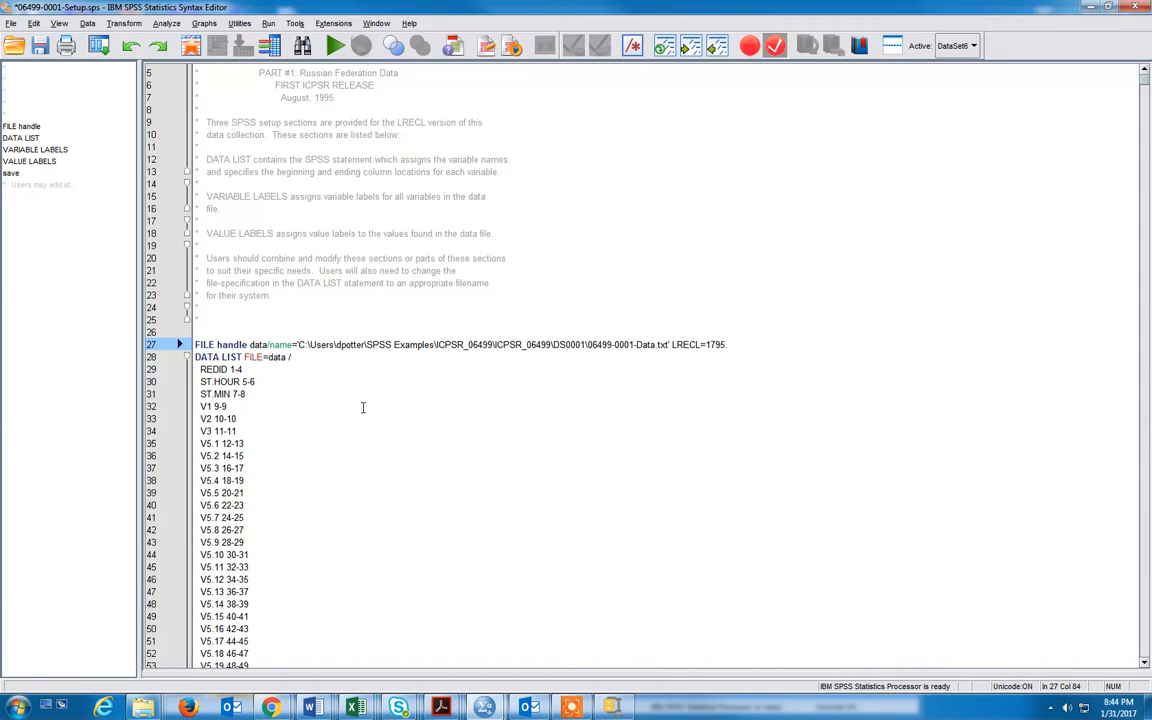
click(298, 344)
click(667, 344)
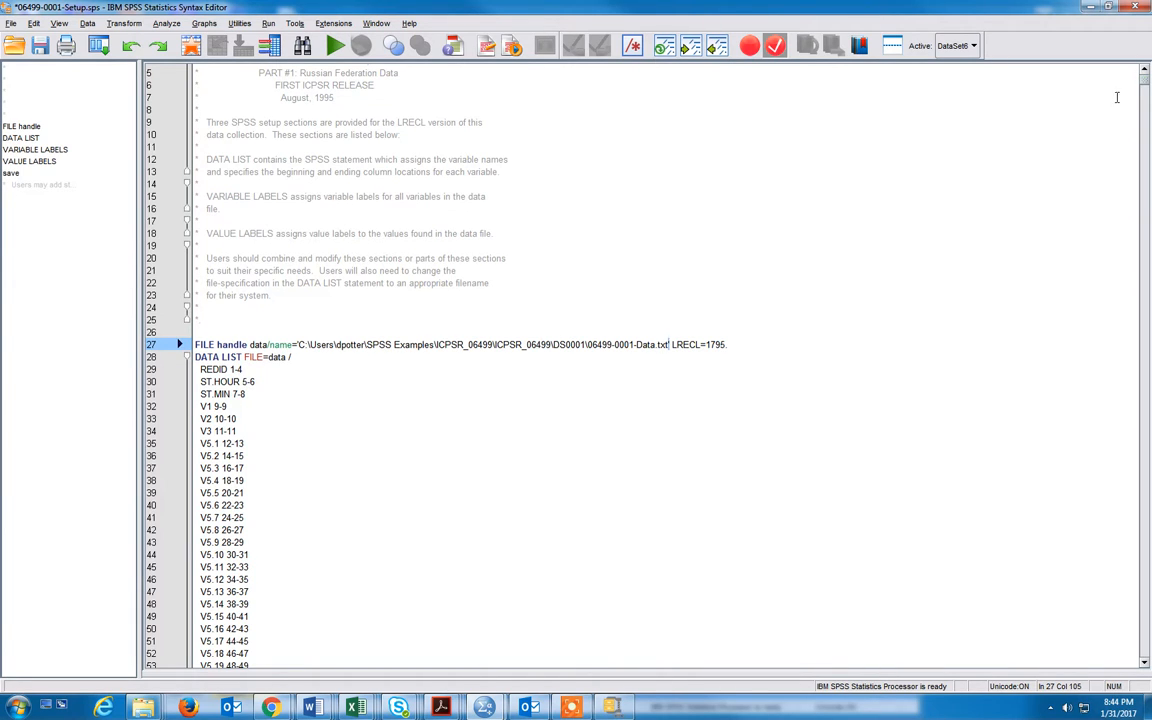
click(674, 315)
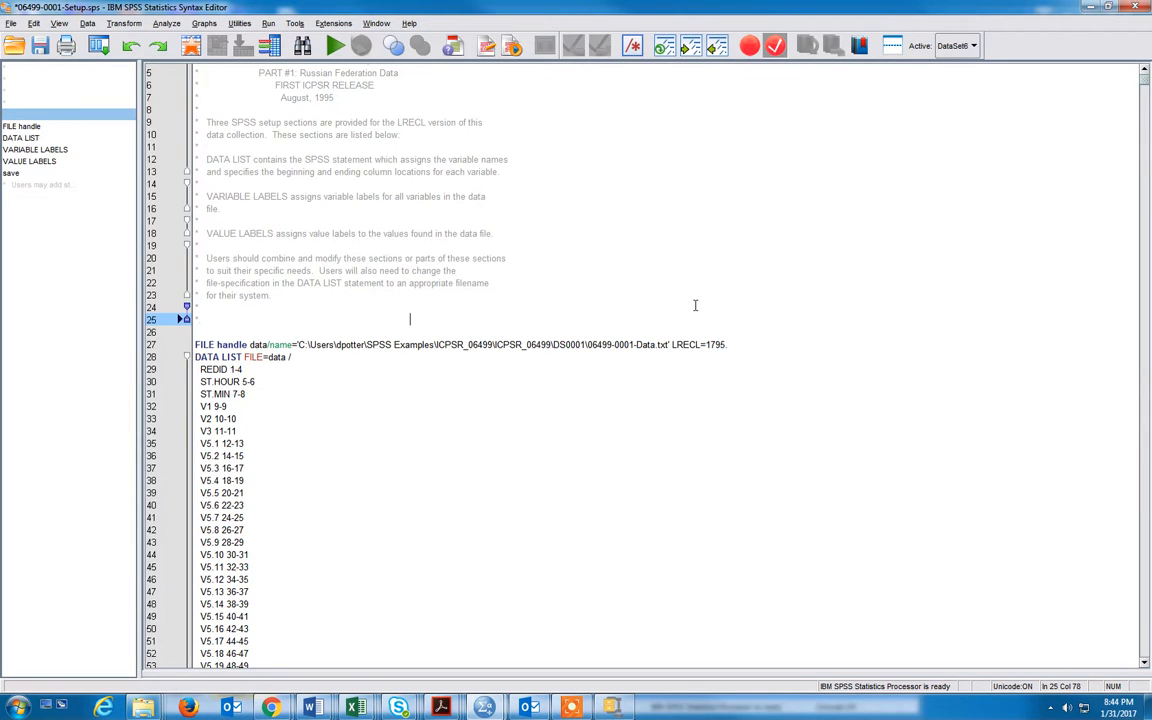
Search the syntax for 'save' to reach the save outfile command at line 13399.
key(ctrl+f)
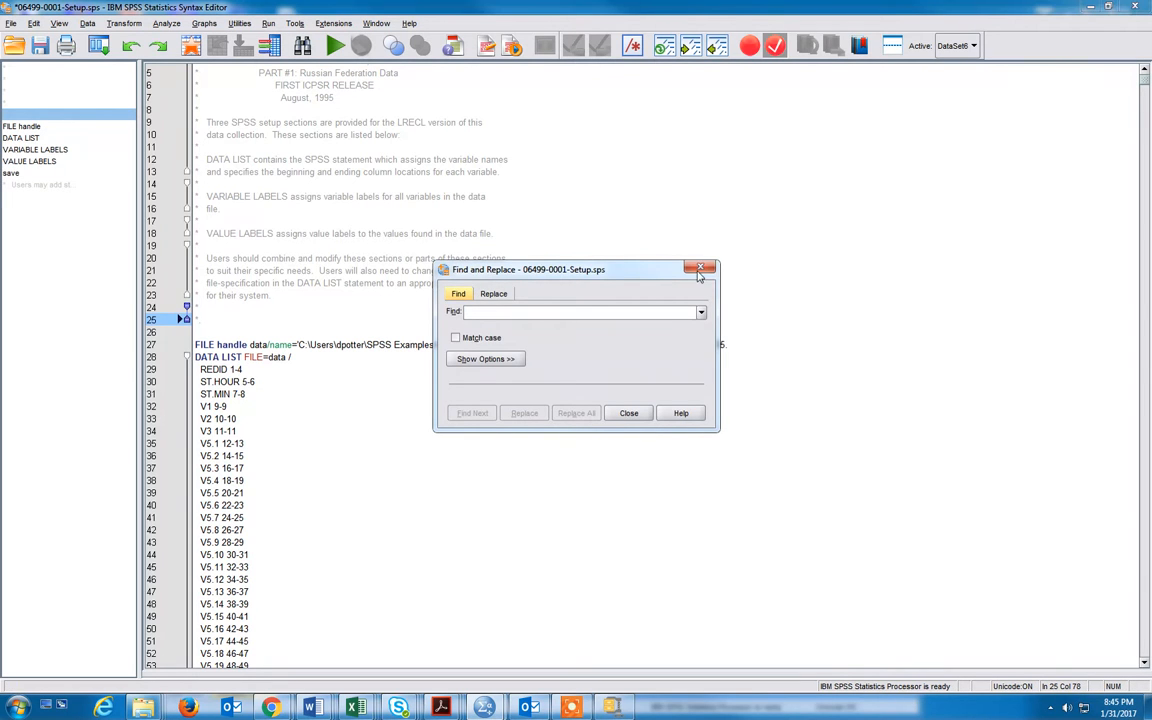
text(save)
click(472, 413)
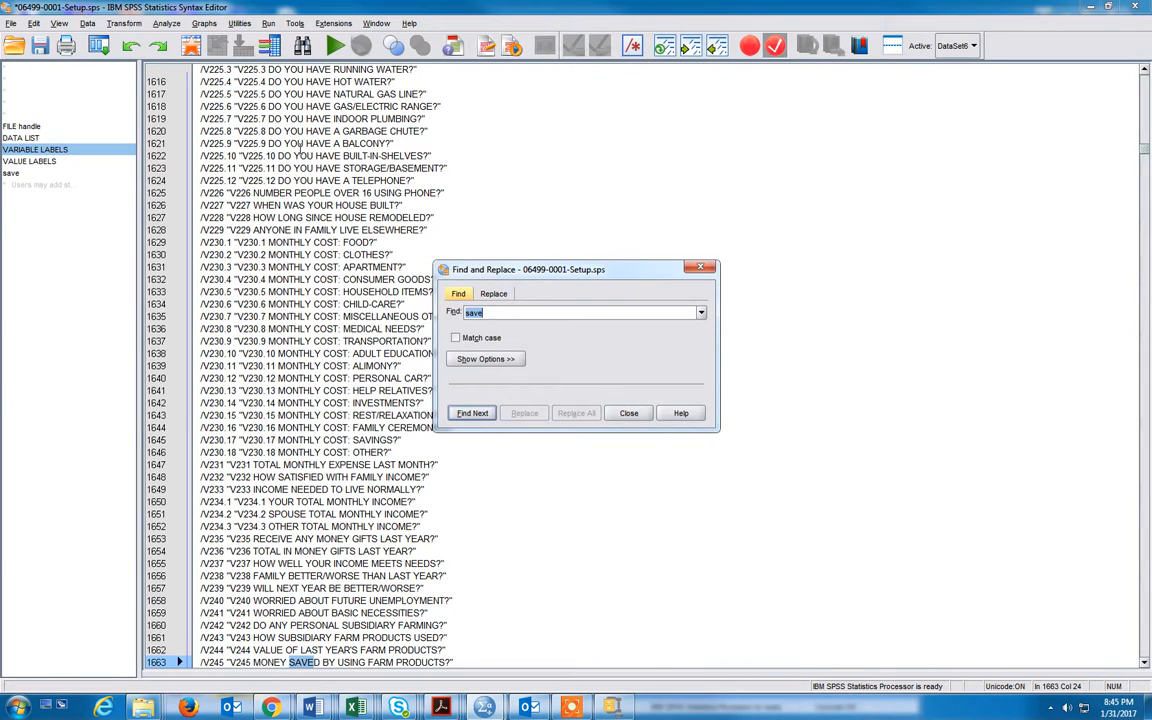
click(460, 414)
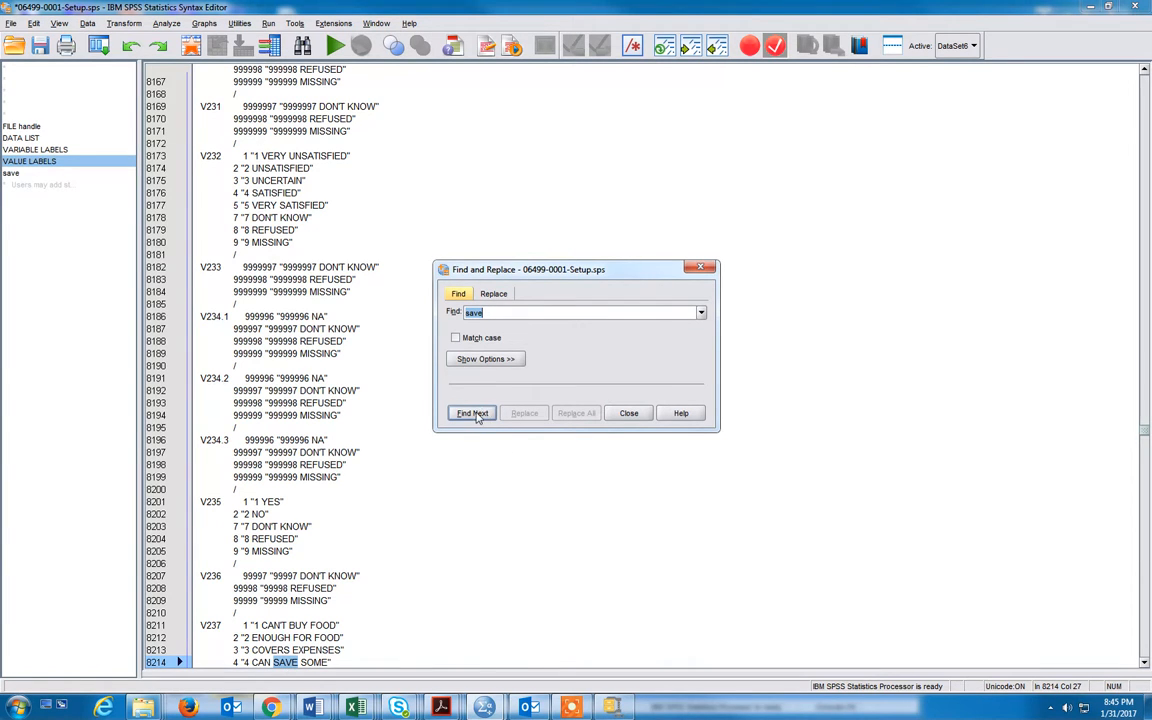
click(474, 413)
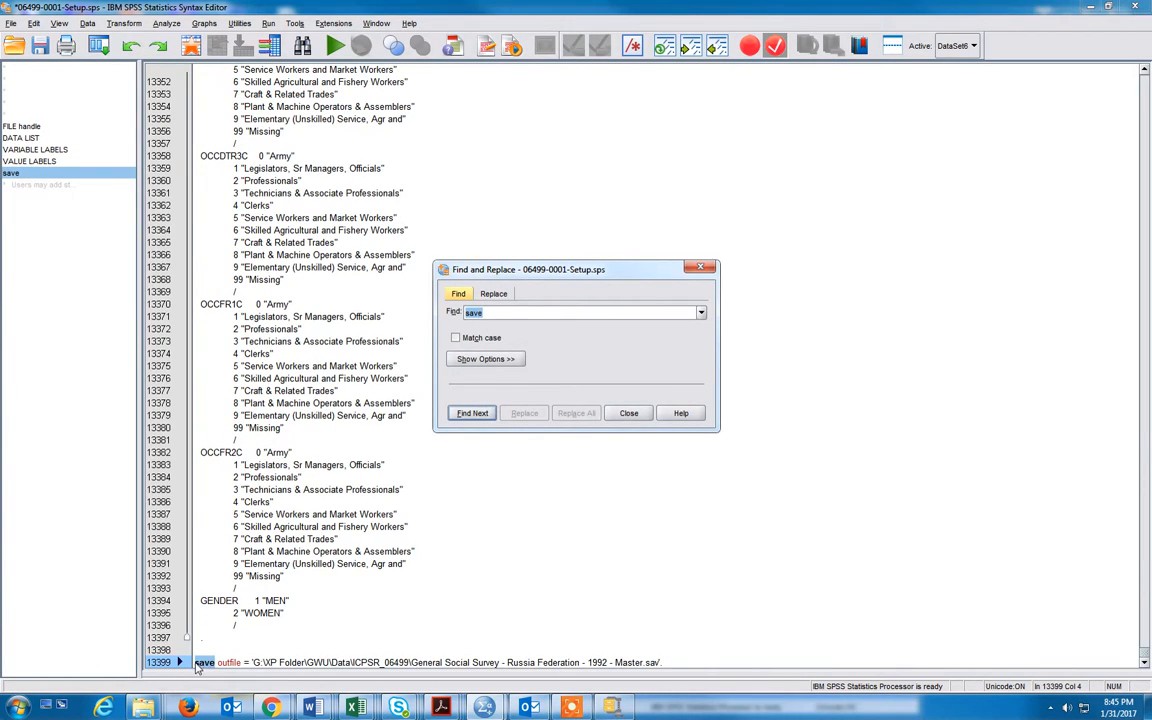
scroll(285, 647, down, 1)
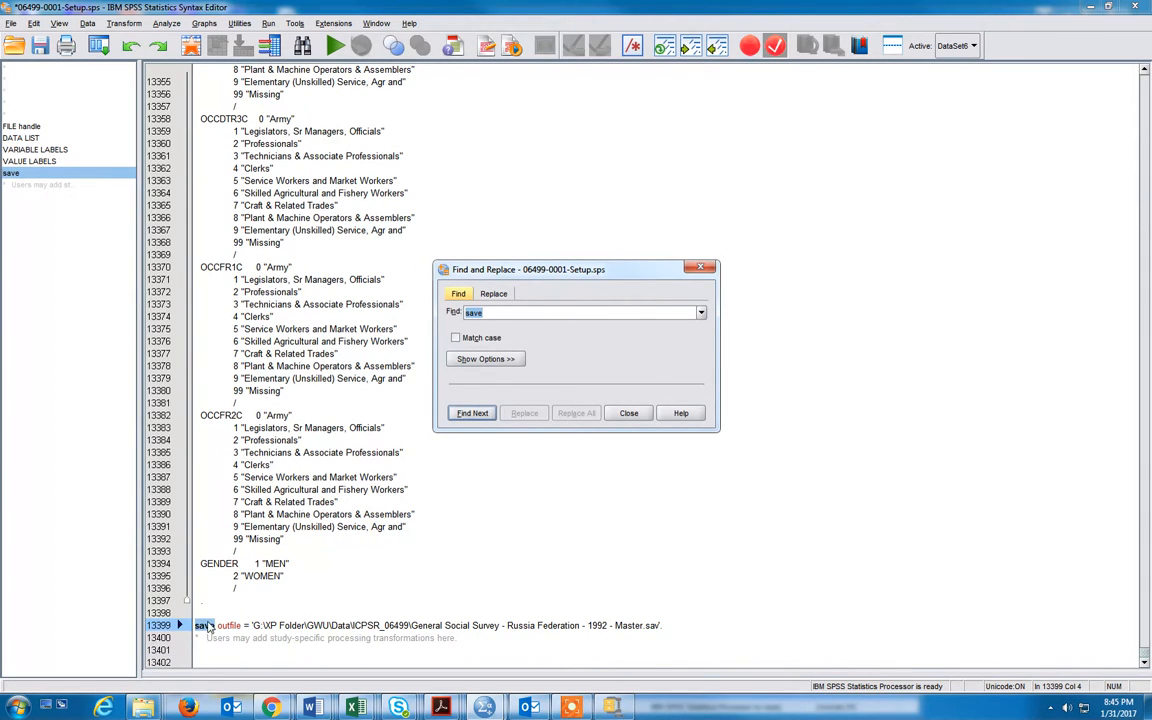
click(629, 413)
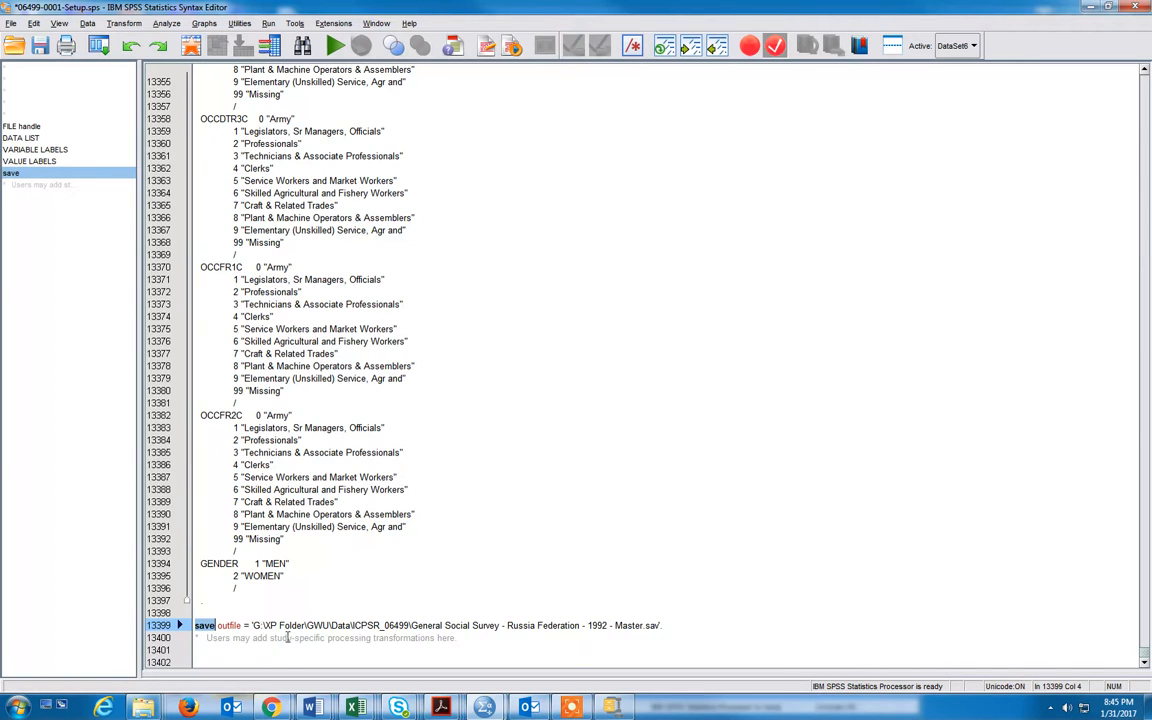
In the line 13399 save command, replace the G:\XP Folder path with the pasted DS0001 path.
drag(256, 624, 413, 621)
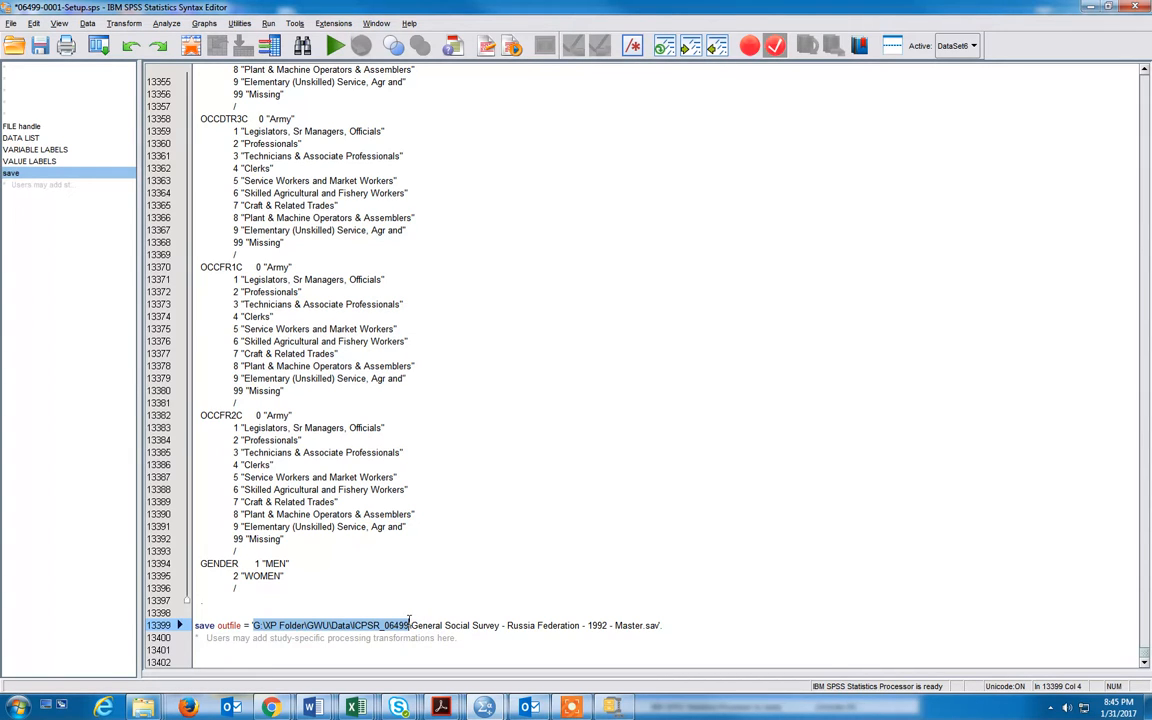
drag(409, 620, 661, 625)
drag(260, 625, 661, 625)
drag(255, 626, 405, 622)
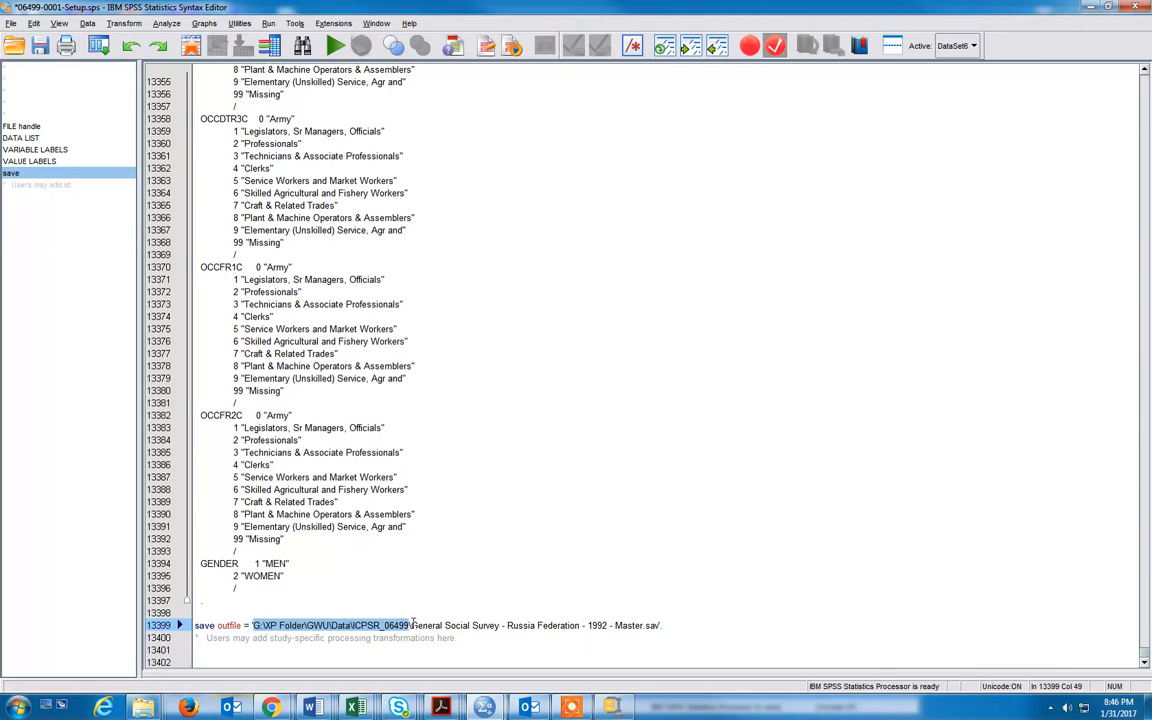
key(BackSpace)
key(ctrl+v)
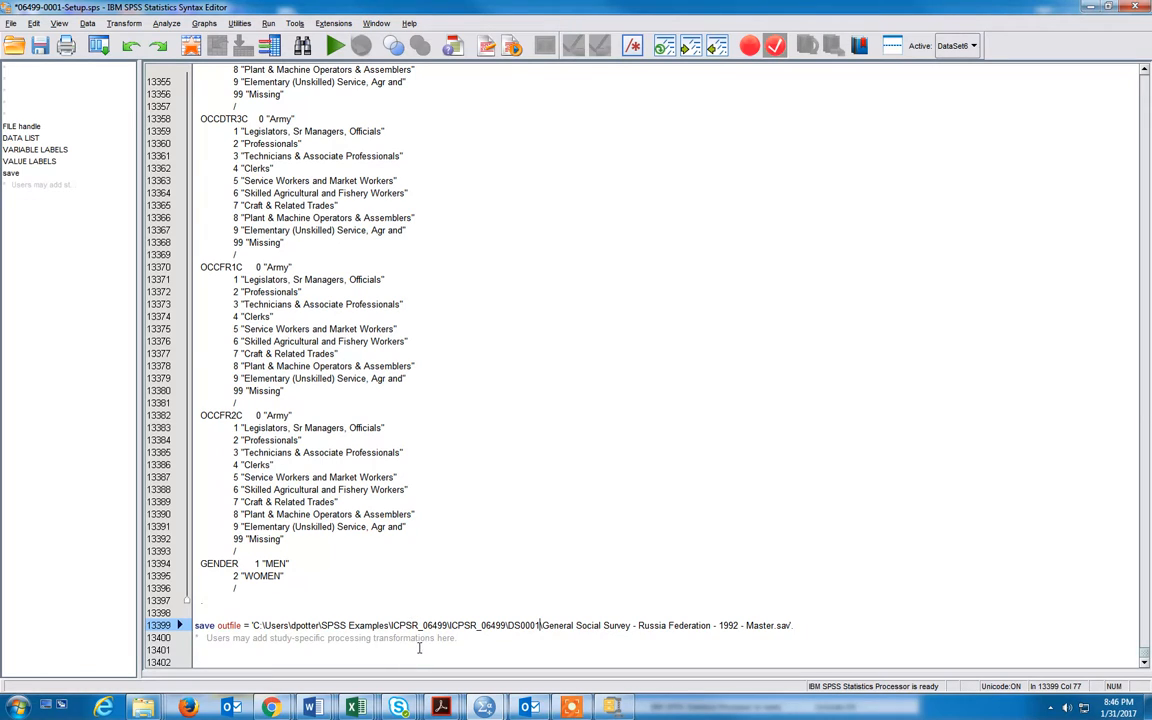
Check the Master.sav file name, then select the entire syntax file.
drag(541, 625, 793, 623)
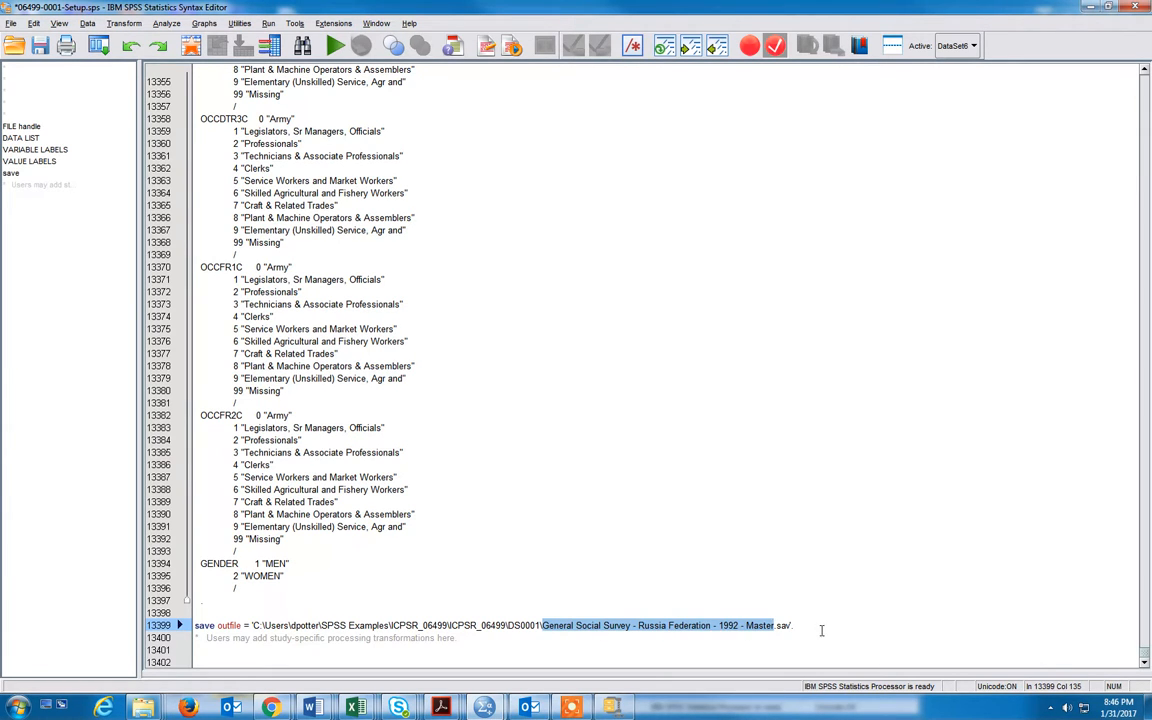
click(581, 537)
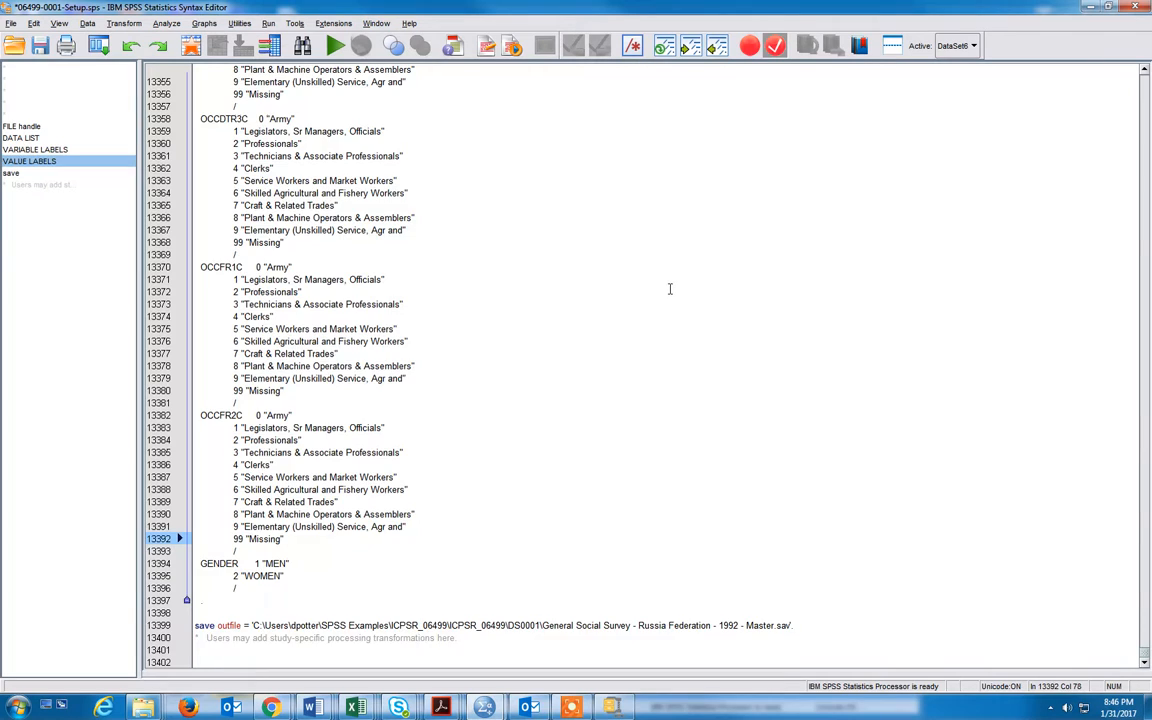
key(ctrl+a)
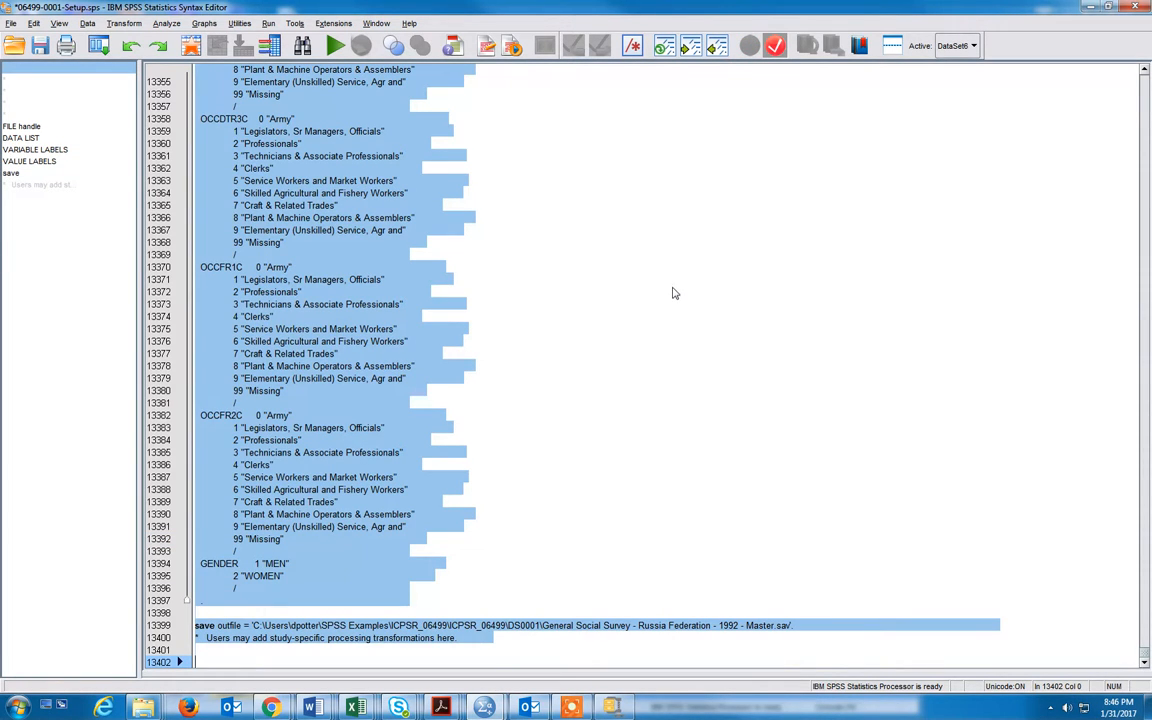
Run all the syntax and view the new 2,959 KB Master data file in the DS0001 folder.
key(ctrl+r)
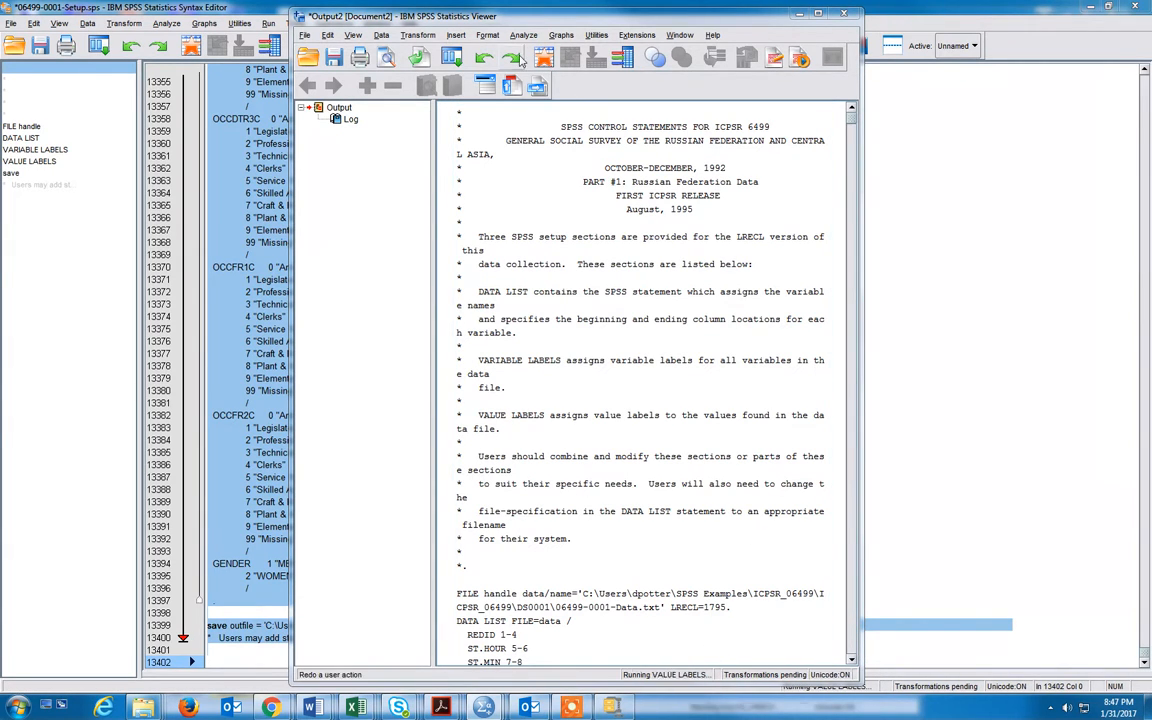
drag(527, 12, 798, 17)
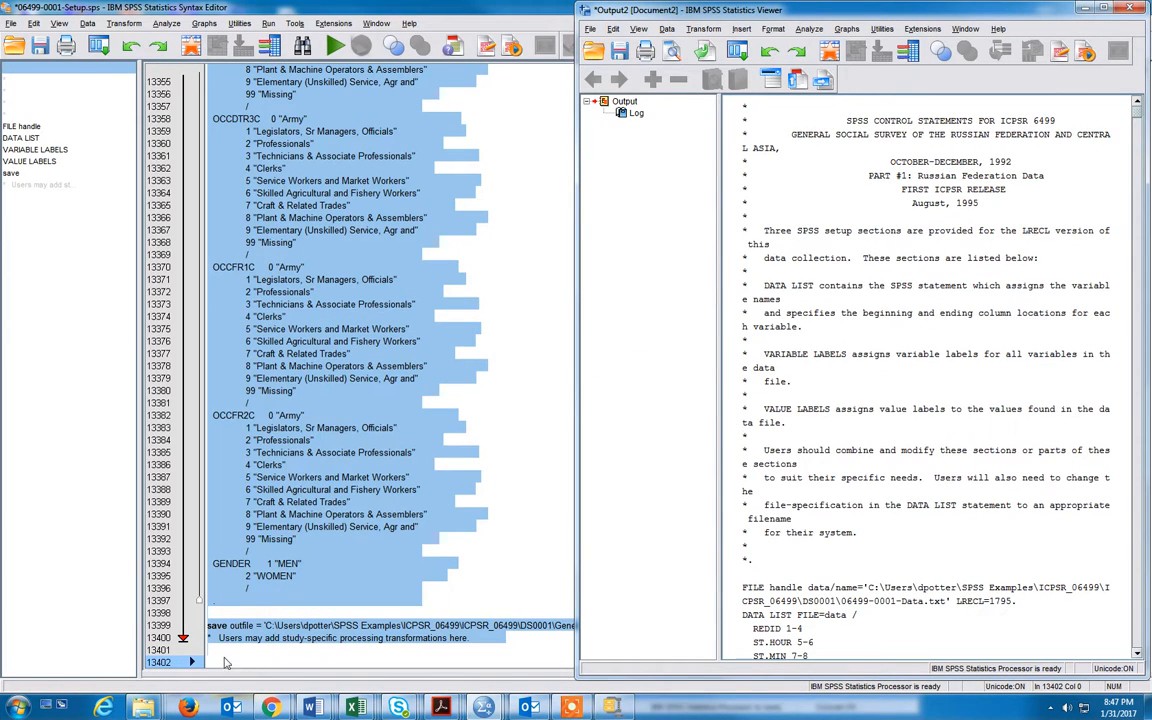
double_click(245, 9)
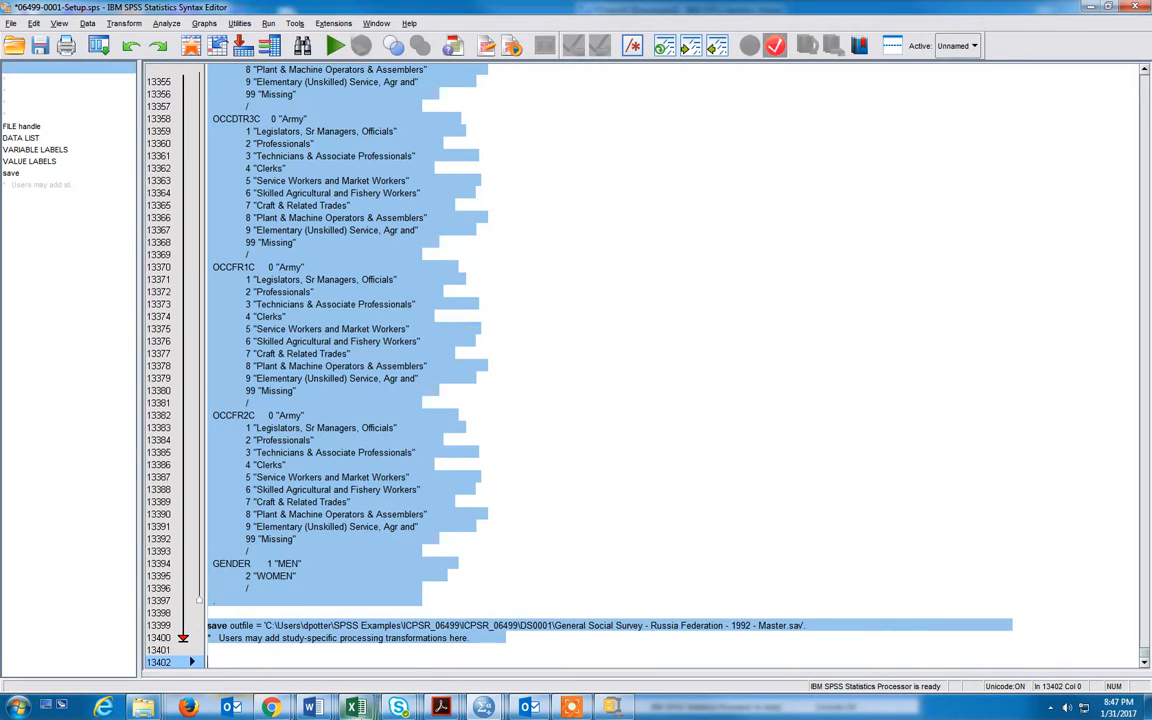
mouse_move(143, 707)
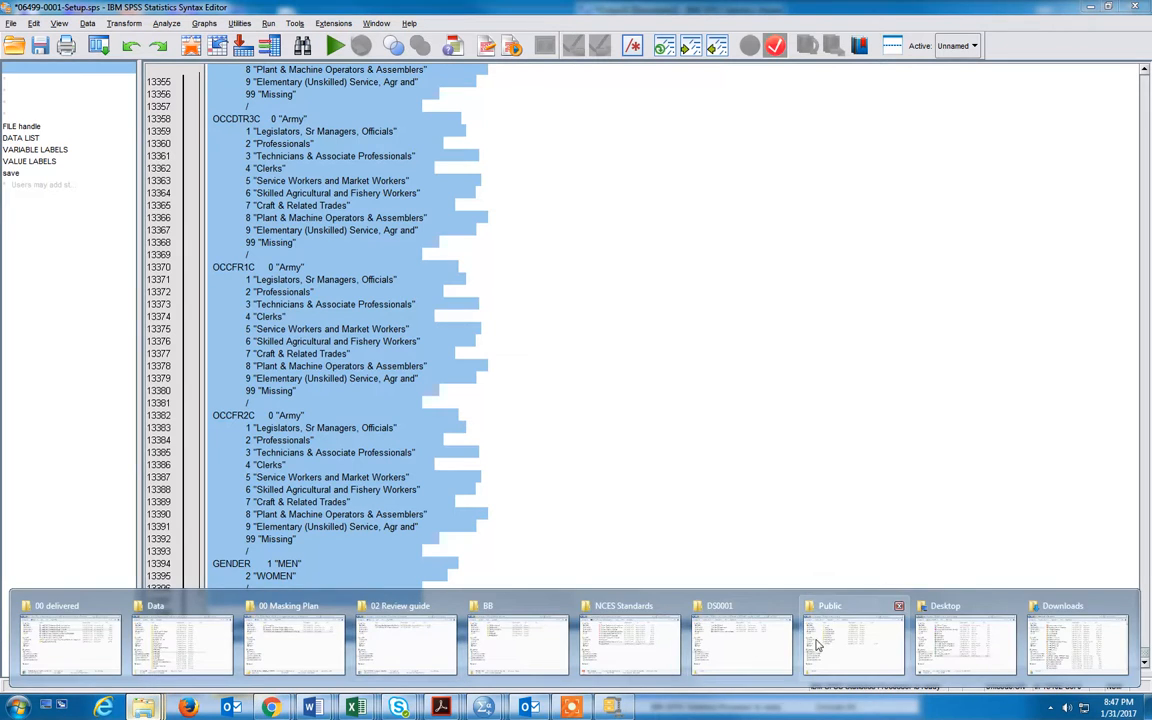
click(696, 648)
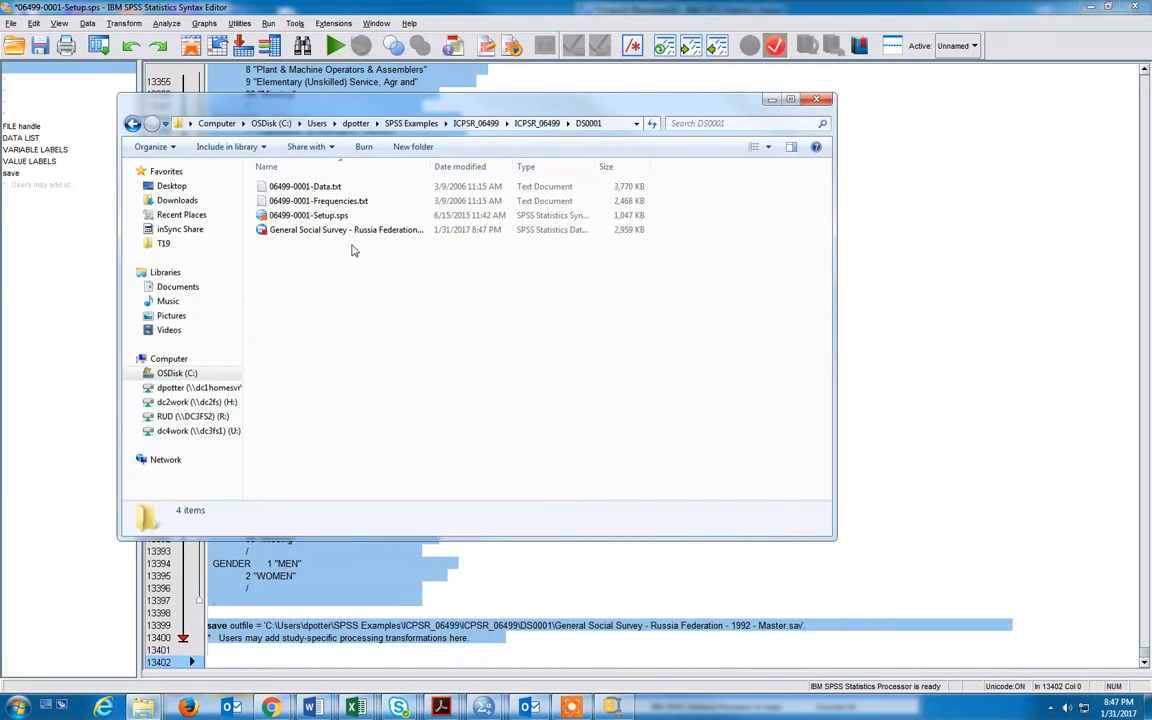